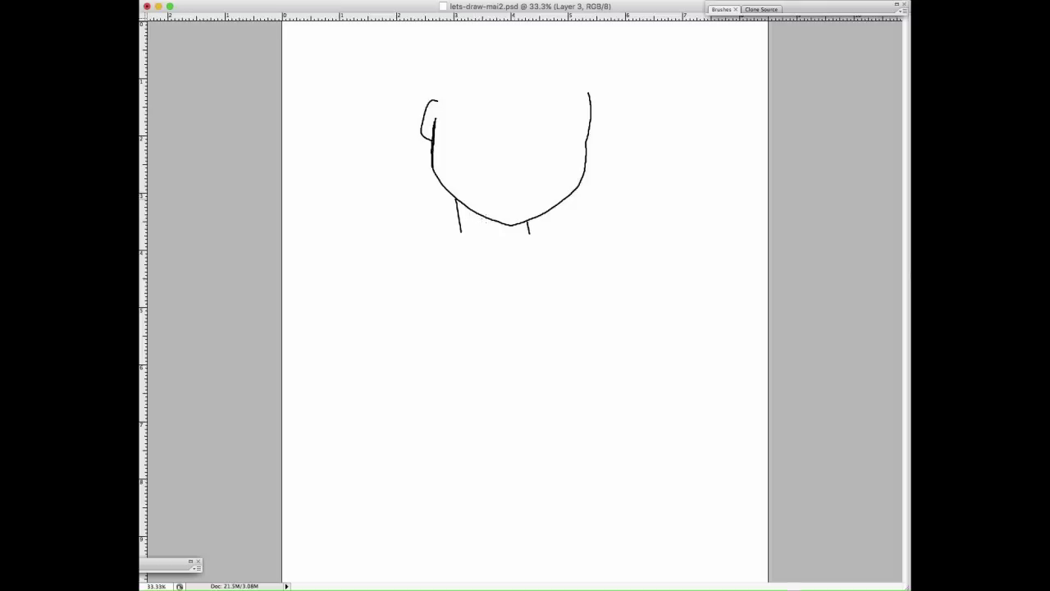
Sketch the left shoulder curve and both side contours of the torso below the figure's neck.
mouse_move(458, 230)
mouse_down()
mouse_move(431, 231)
mouse_move(397, 260)
mouse_move(388, 286)
mouse_up()
mouse_move(548, 241)
mouse_down()
mouse_move(595, 319)
mouse_move(597, 349)
mouse_up()
mouse_move(431, 321)
mouse_down()
mouse_move(469, 362)
mouse_move(494, 505)
mouse_up()
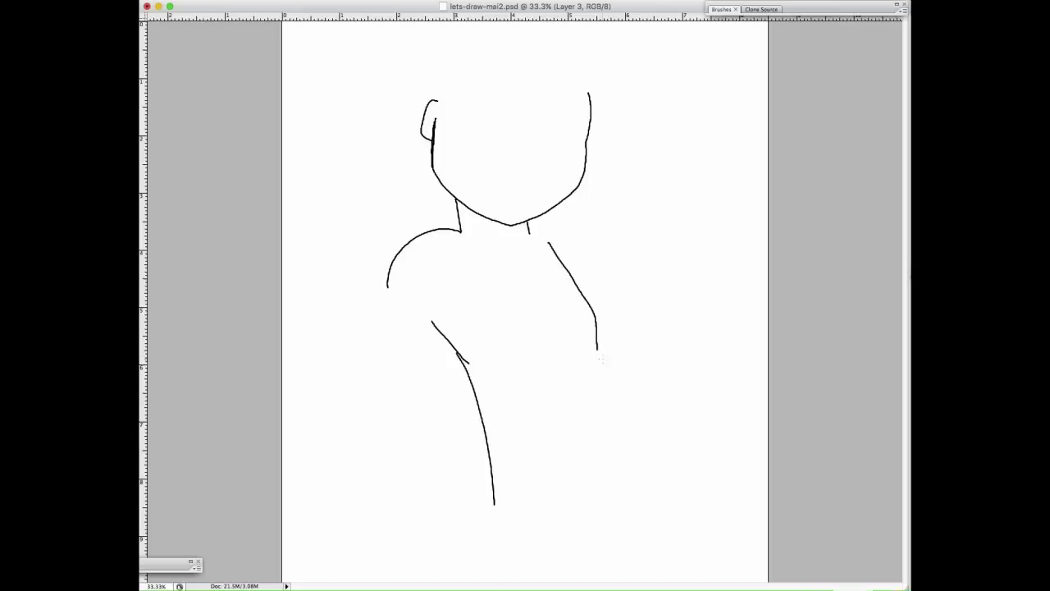
drag(600, 352, 647, 504)
drag(597, 347, 608, 379)
Draw both hip contours flaring outward from the waist to the canvas's lower edge.
mouse_move(494, 505)
mouse_down()
mouse_move(452, 550)
mouse_move(444, 581)
mouse_up()
key(super+z)
mouse_move(493, 497)
mouse_down()
mouse_move(451, 537)
mouse_move(427, 581)
mouse_up()
key(super+z)
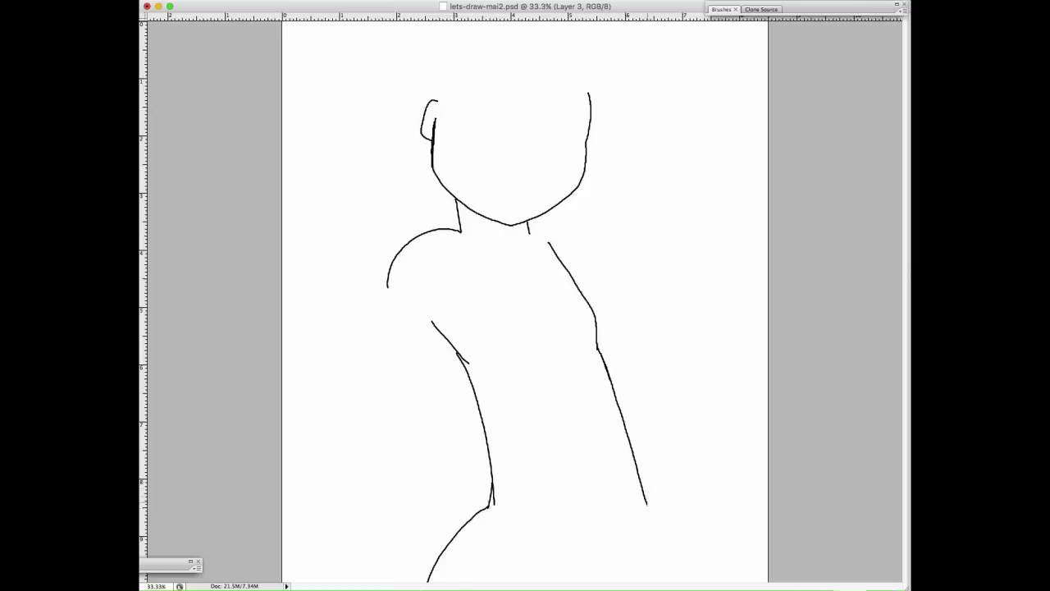
drag(646, 502, 693, 581)
Draw the jagged fringe strands across the forehead and beside the right side of the face.
mouse_move(435, 84)
mouse_down()
mouse_move(400, 125)
mouse_move(468, 89)
mouse_up()
key(super+z)
mouse_move(428, 133)
mouse_down()
mouse_move(487, 91)
mouse_move(448, 151)
mouse_move(526, 100)
mouse_move(581, 151)
mouse_move(580, 123)
mouse_move(609, 136)
mouse_up()
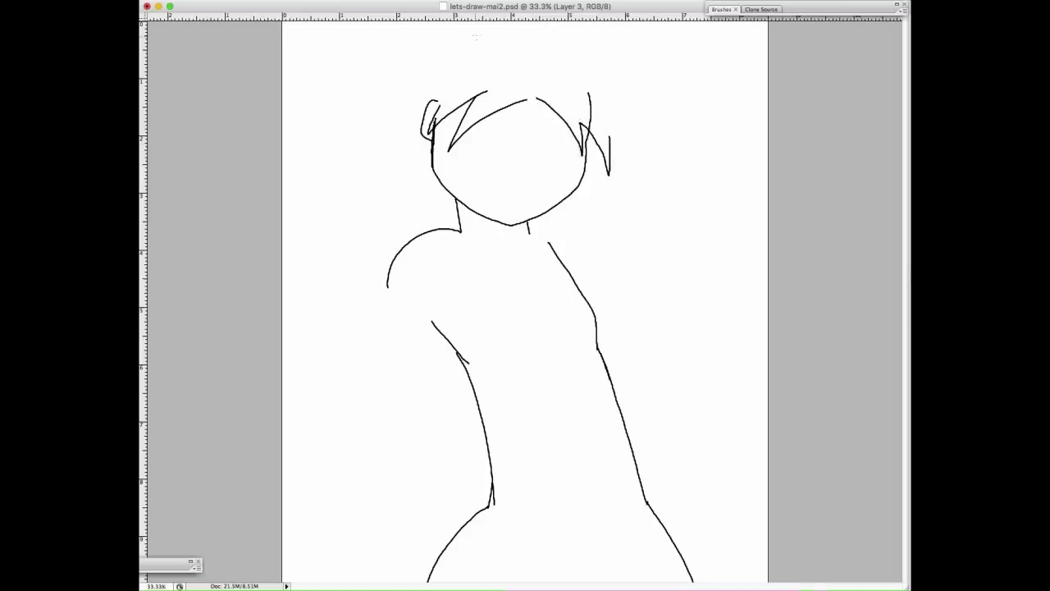
Outline the short hair around the head with pointed side strands and a crown tuft, and add another fringe strand.
mouse_move(509, 25)
mouse_down()
mouse_move(464, 30)
mouse_move(419, 79)
mouse_move(416, 148)
mouse_move(432, 195)
mouse_move(448, 205)
mouse_up()
drag(443, 187, 448, 207)
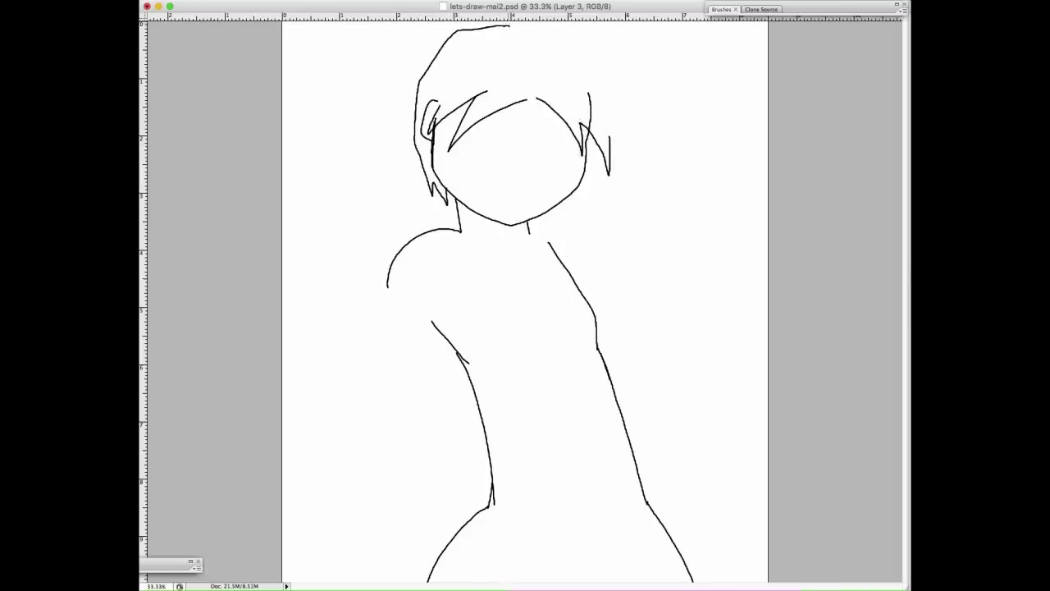
mouse_move(519, 25)
mouse_down()
mouse_move(596, 39)
mouse_move(618, 87)
mouse_move(611, 162)
mouse_up()
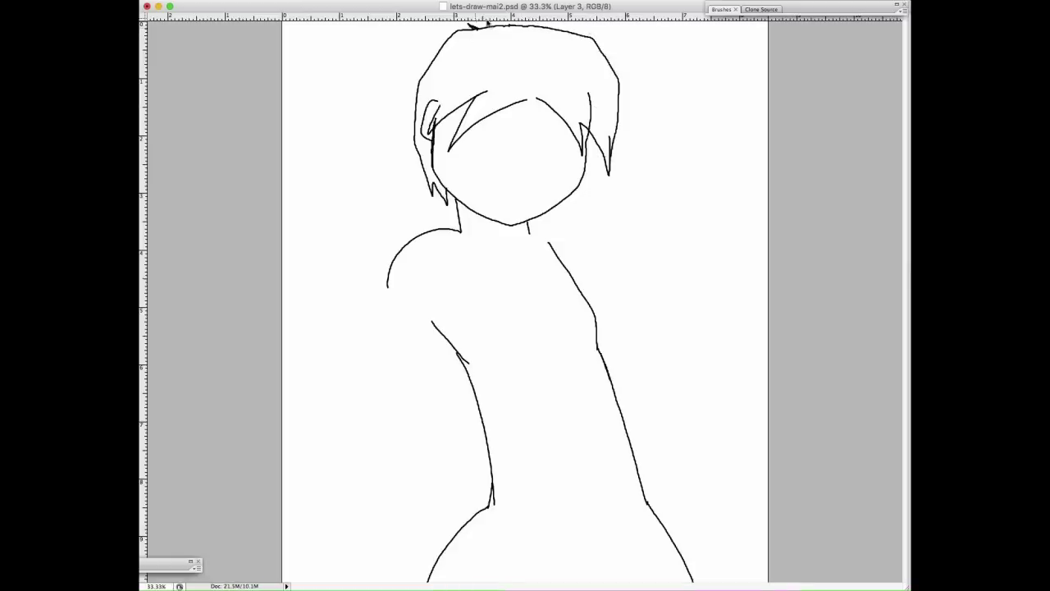
mouse_move(477, 24)
mouse_down()
mouse_move(490, 24)
mouse_move(482, 29)
mouse_up()
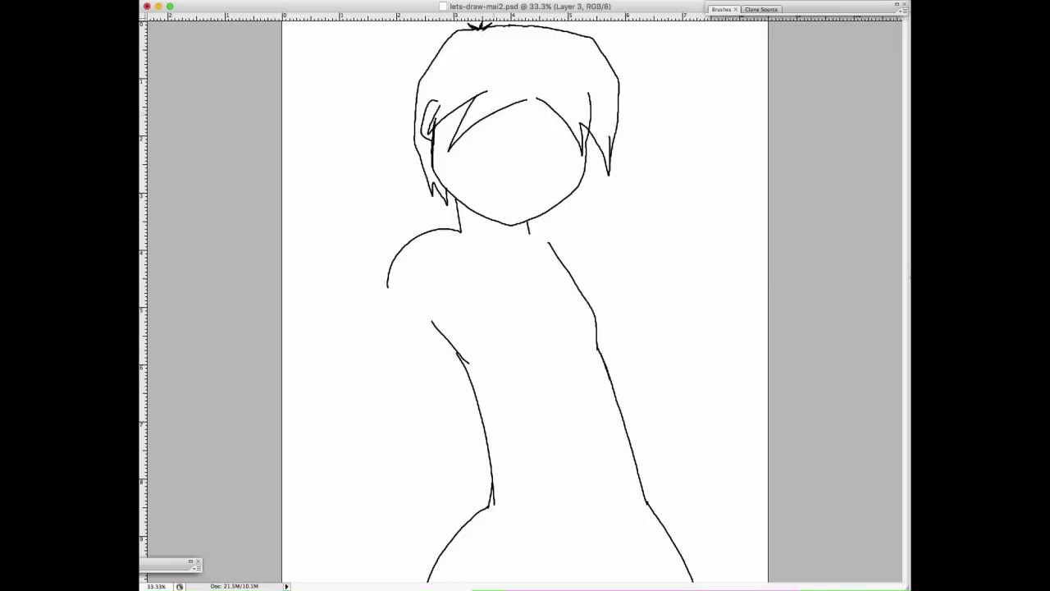
mouse_move(496, 114)
mouse_down()
mouse_move(546, 100)
mouse_move(481, 145)
mouse_move(546, 101)
mouse_up()
key(super+z)
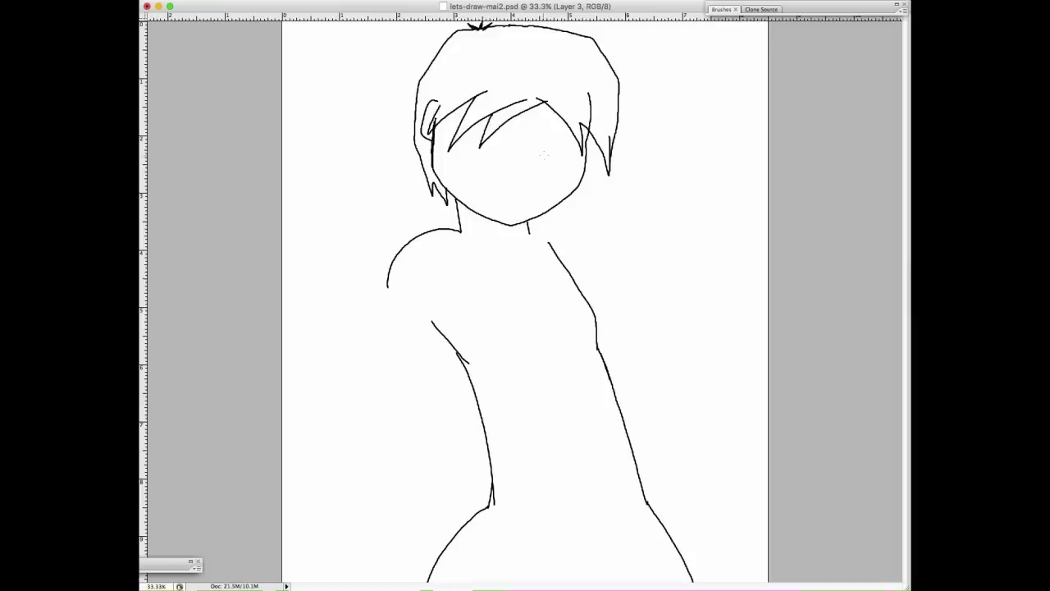
Draw the facial features: a curved nose, a frowning mouth and two eyes with irises looking up.
mouse_move(534, 163)
mouse_down()
mouse_move(548, 169)
mouse_move(540, 201)
mouse_up()
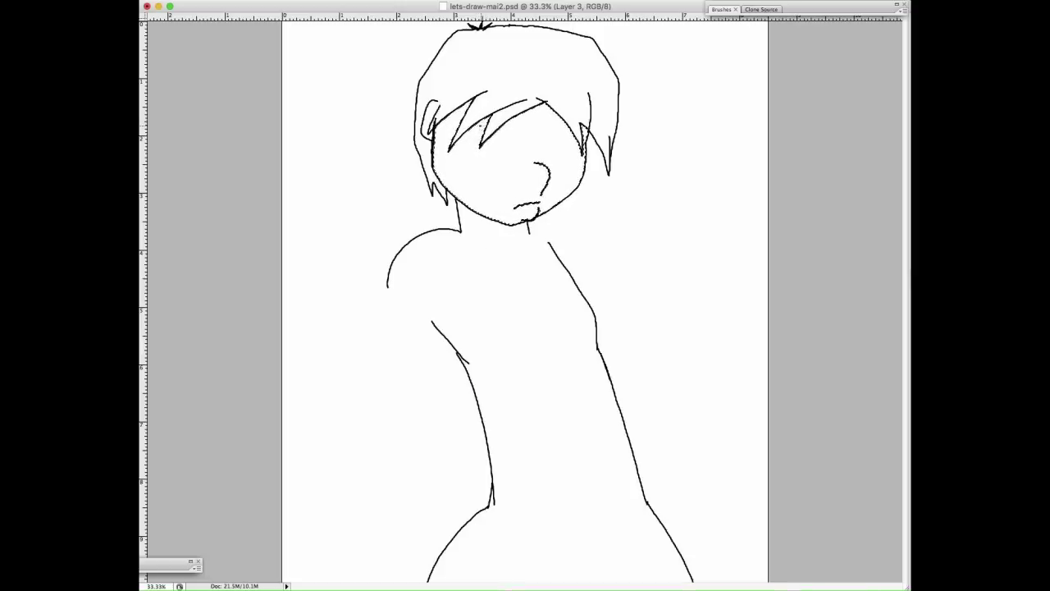
mouse_move(515, 138)
mouse_down()
mouse_move(520, 149)
mouse_move(488, 159)
mouse_move(514, 161)
mouse_move(518, 145)
mouse_up()
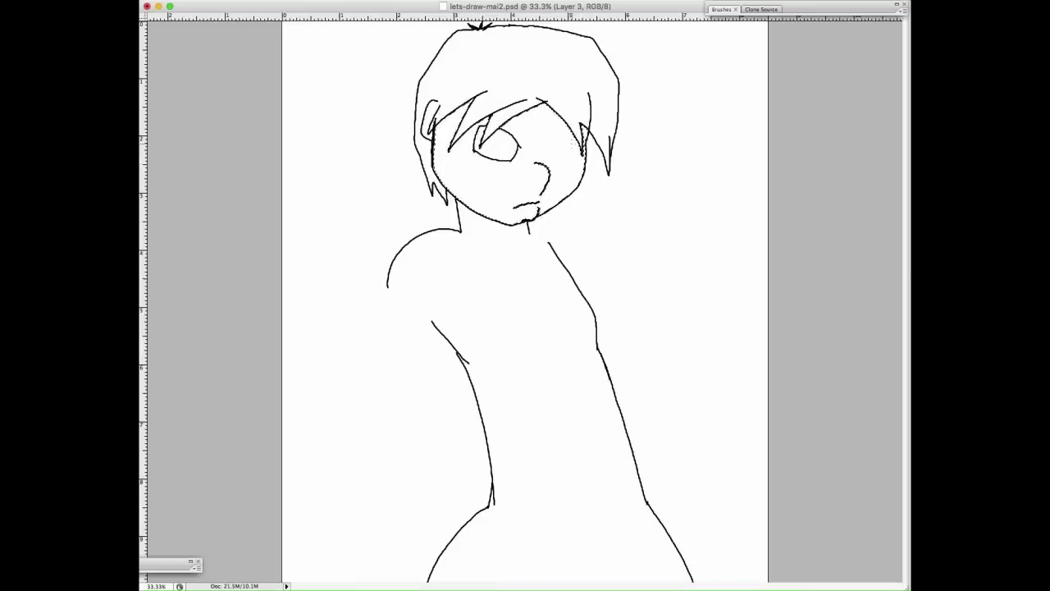
mouse_move(556, 149)
mouse_down()
mouse_move(575, 140)
mouse_move(557, 158)
mouse_move(580, 156)
mouse_up()
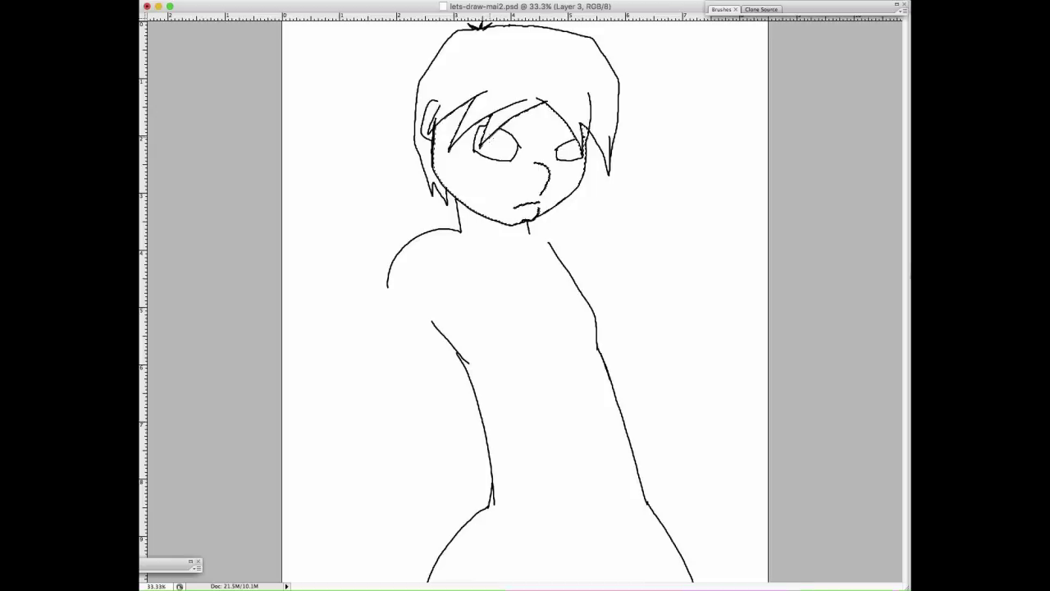
drag(497, 141, 502, 131)
drag(563, 152, 574, 147)
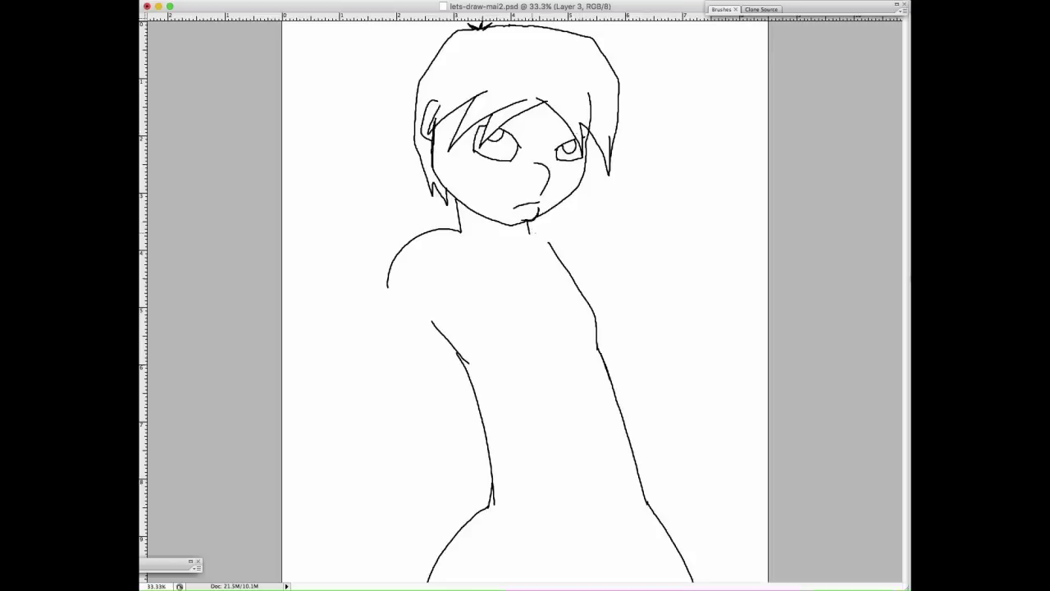
Draw the right shoulder and the bent arm, with the forearm rising outward from the elbow.
mouse_move(529, 232)
mouse_down()
mouse_move(592, 250)
mouse_move(608, 310)
mouse_move(656, 403)
mouse_up()
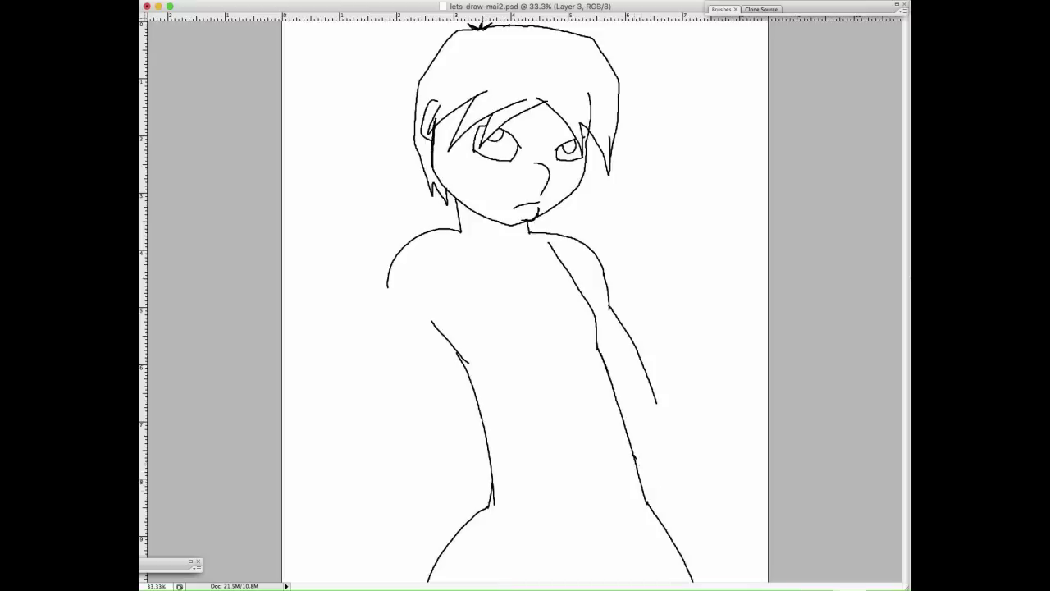
drag(634, 456, 660, 481)
drag(647, 427, 688, 376)
mouse_move(654, 474)
mouse_down()
mouse_move(696, 441)
mouse_move(720, 400)
mouse_up()
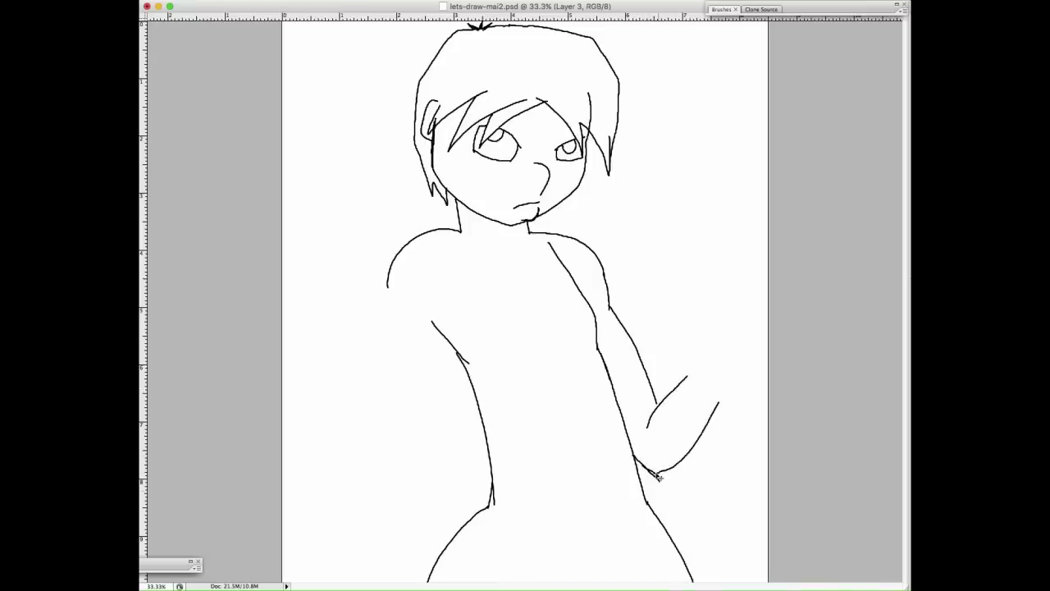
key(ctrl+z)
mouse_move(649, 470)
mouse_down()
mouse_move(681, 460)
mouse_move(716, 382)
mouse_move(698, 358)
mouse_move(727, 338)
mouse_up()
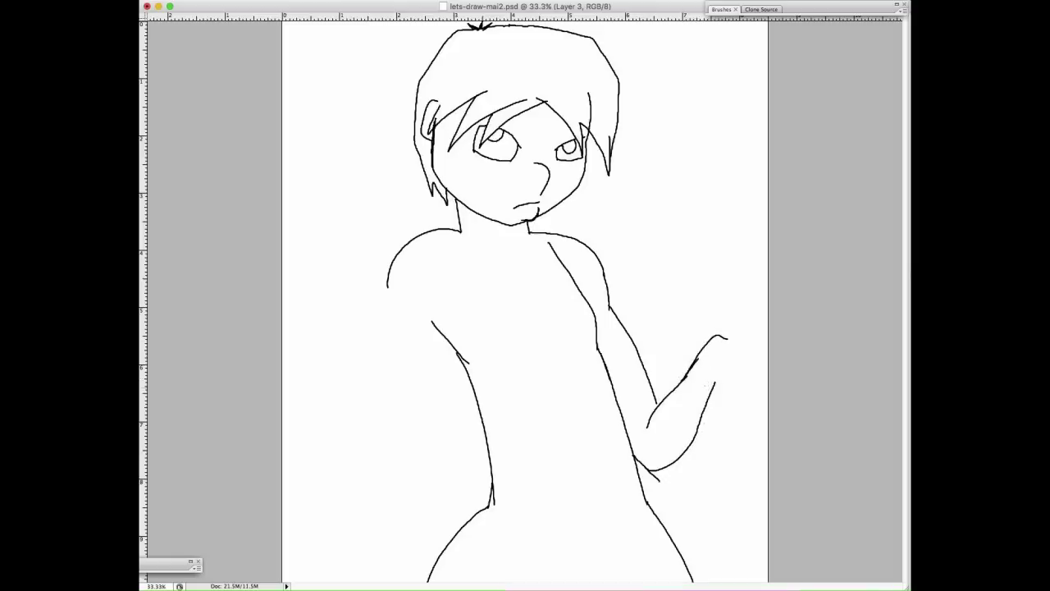
Draw a clenched fist at the end of the raised forearm, with separate fingers and a thumb.
drag(711, 386, 752, 385)
mouse_move(728, 338)
mouse_down()
mouse_move(749, 333)
mouse_move(767, 349)
mouse_move(759, 384)
mouse_up()
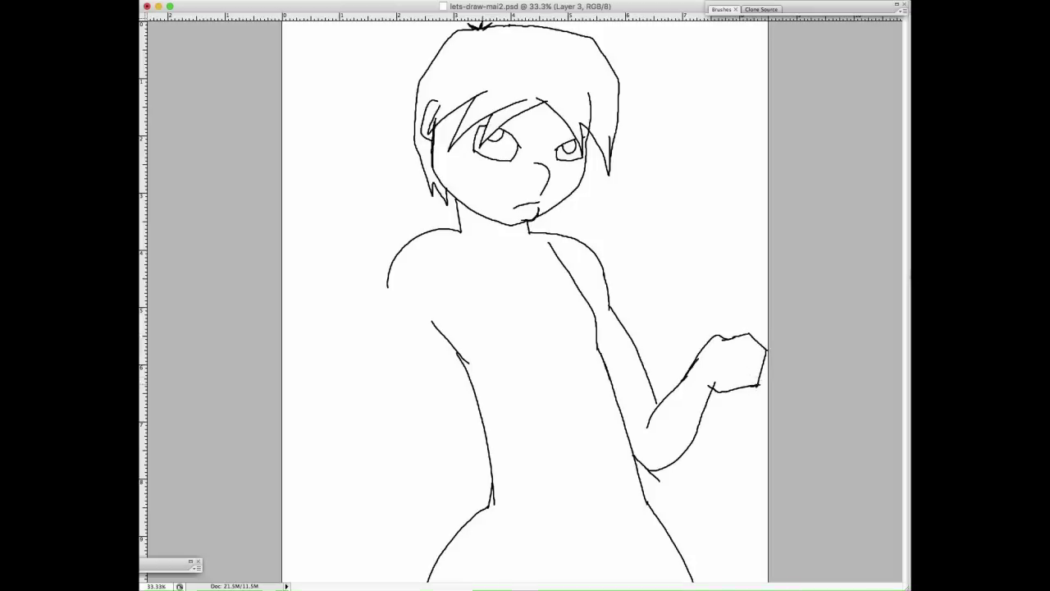
mouse_move(716, 347)
mouse_down()
mouse_move(712, 377)
mouse_move(735, 361)
mouse_move(716, 359)
mouse_move(726, 343)
mouse_move(732, 384)
mouse_up()
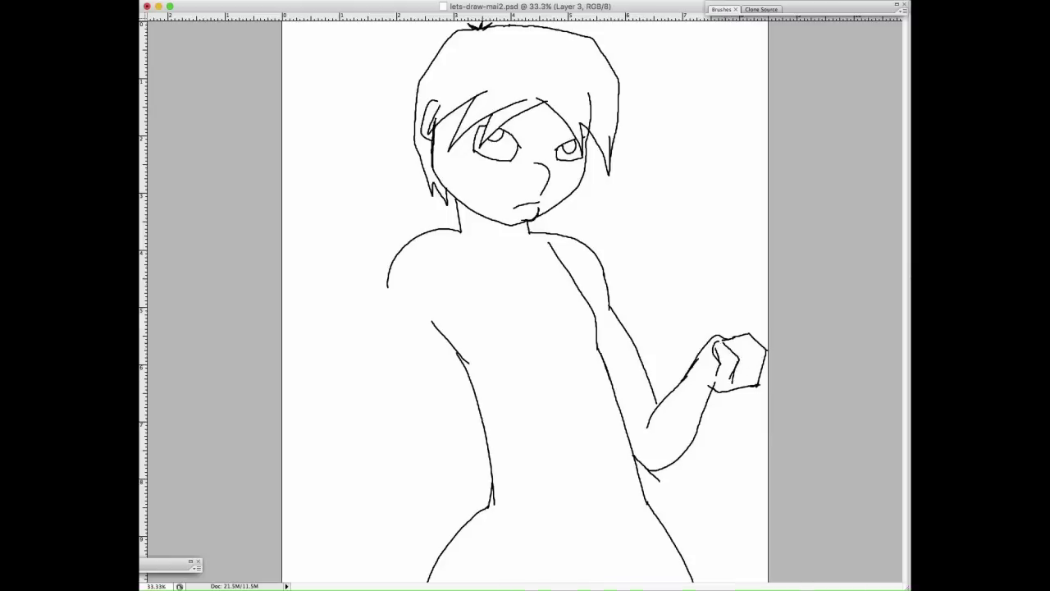
mouse_move(740, 341)
mouse_down()
mouse_move(751, 354)
mouse_move(747, 384)
mouse_up()
drag(752, 334, 768, 343)
drag(709, 340, 694, 361)
mouse_move(758, 336)
mouse_down()
mouse_move(738, 328)
mouse_move(713, 338)
mouse_move(720, 369)
mouse_up()
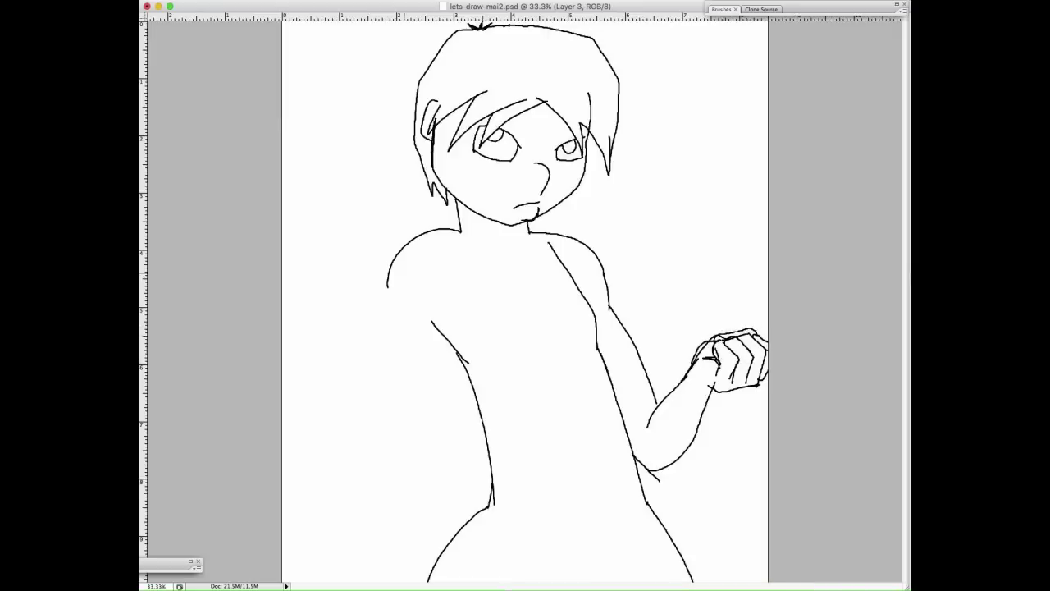
Draw the inner and outer contours of the left upper arm, from shoulder and armpit to elbow.
drag(389, 276, 390, 318)
drag(458, 297, 448, 337)
drag(388, 307, 368, 443)
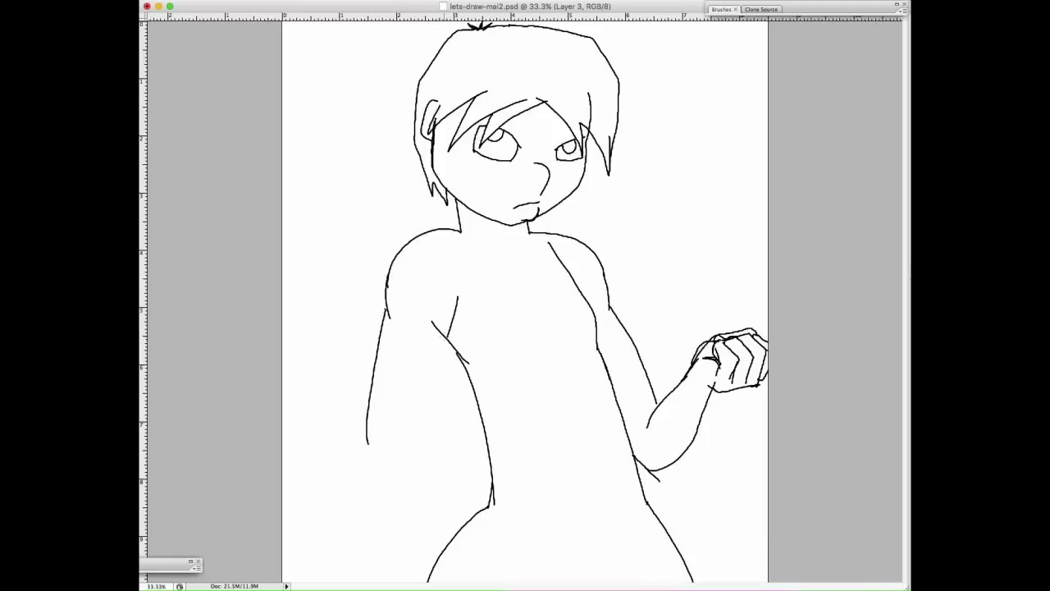
drag(444, 334, 406, 471)
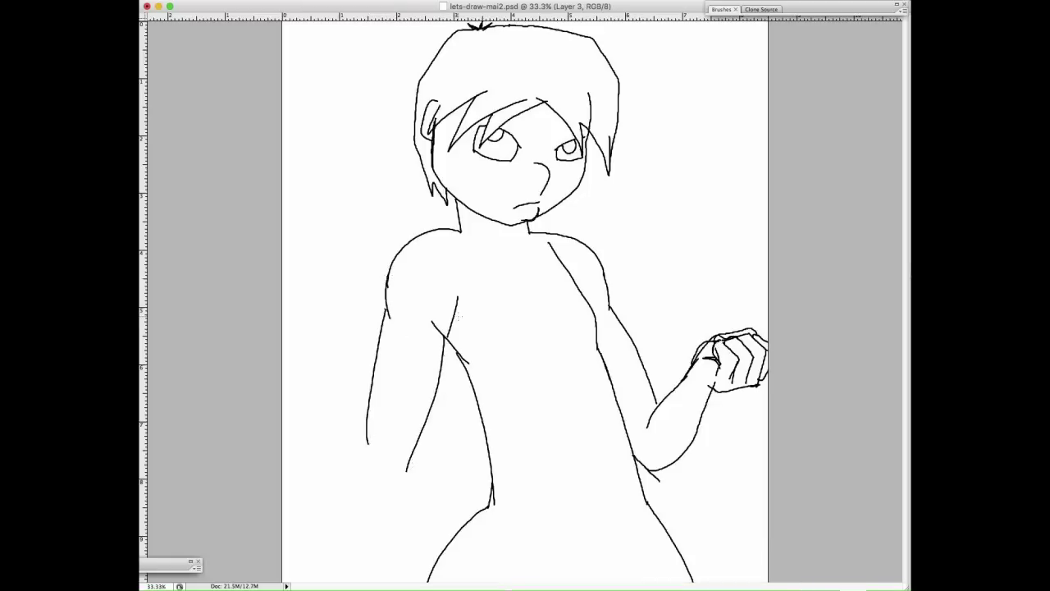
key(super+z)
drag(441, 333, 406, 456)
key(super+z)
drag(443, 331, 404, 457)
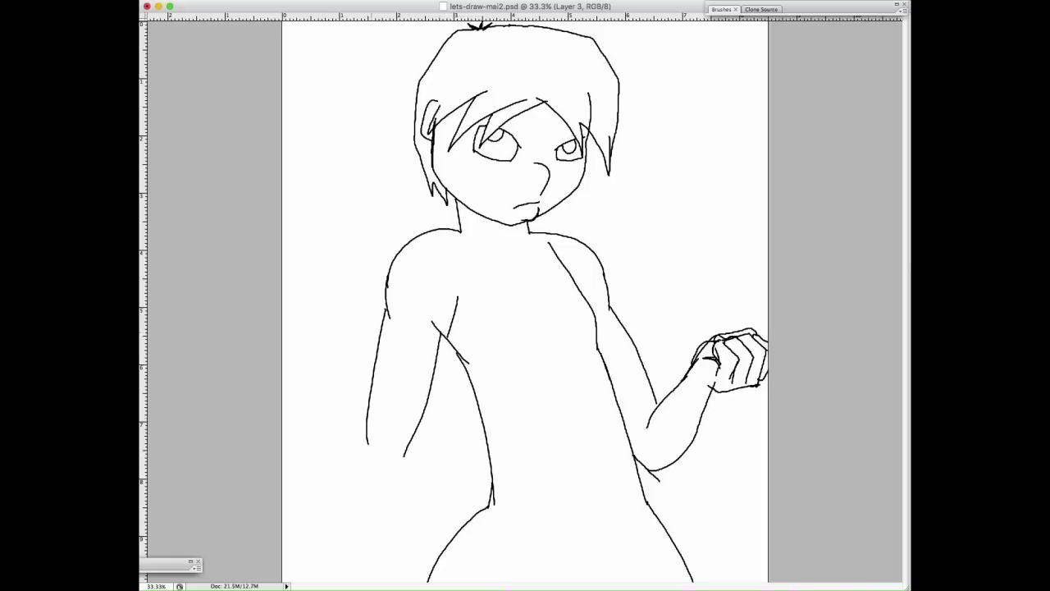
Extend the left arm with both forearm contours from the elbow down to the canvas's lower edge.
drag(367, 417, 359, 487)
drag(407, 456, 404, 579)
mouse_move(413, 575)
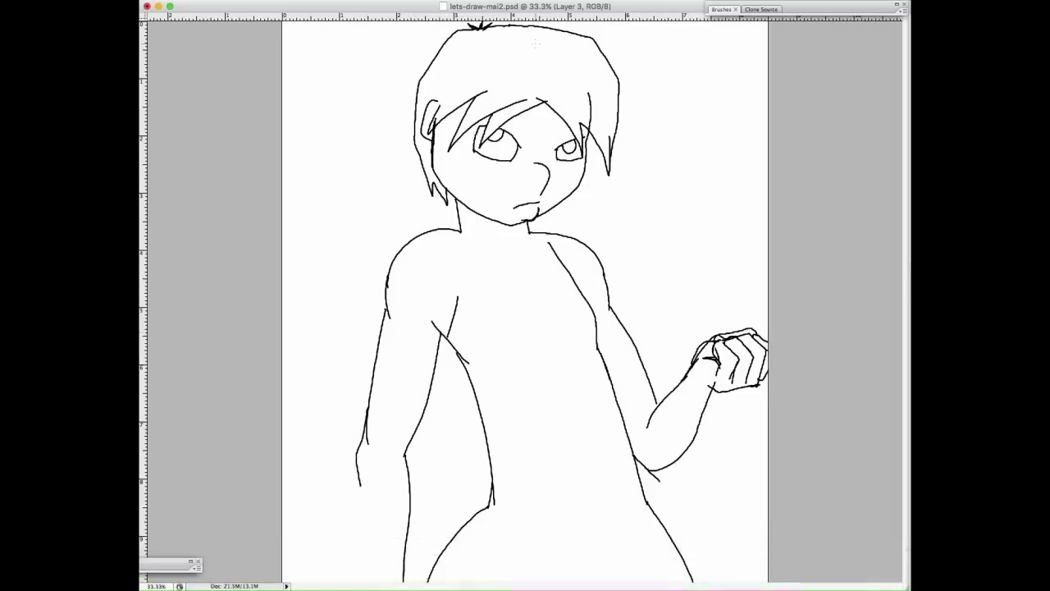
drag(354, 461, 363, 580)
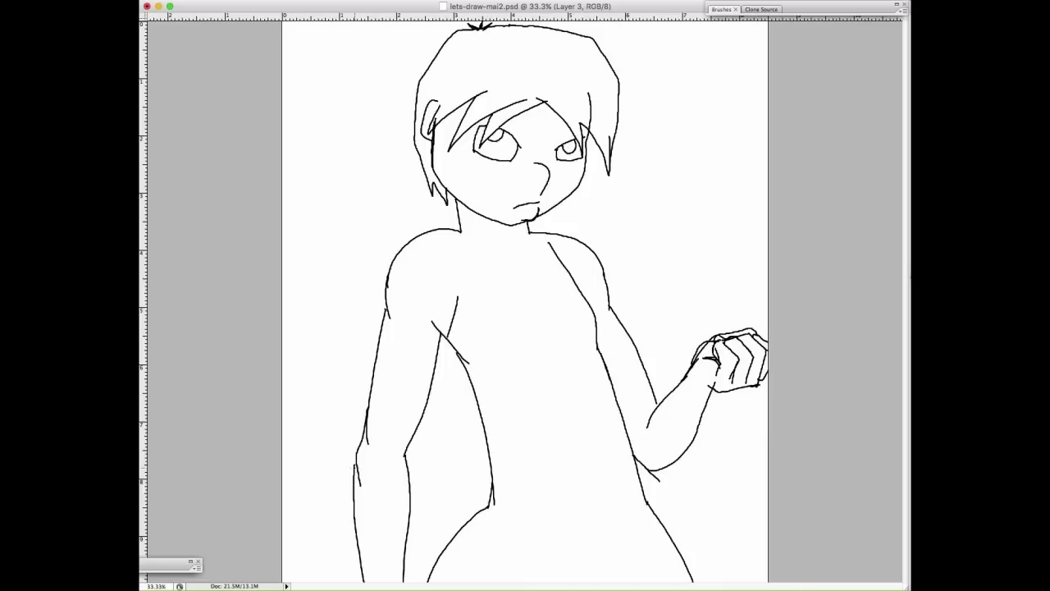
Reinforce the left upper arm's contours and add short armpit and chest detail lines.
mouse_move(355, 453)
mouse_down()
mouse_move(386, 300)
mouse_move(361, 440)
mouse_up()
key(super+z)
drag(443, 335, 429, 386)
mouse_move(446, 313)
mouse_down()
mouse_move(442, 326)
mouse_move(482, 357)
mouse_up()
key(super+z)
drag(447, 313, 507, 362)
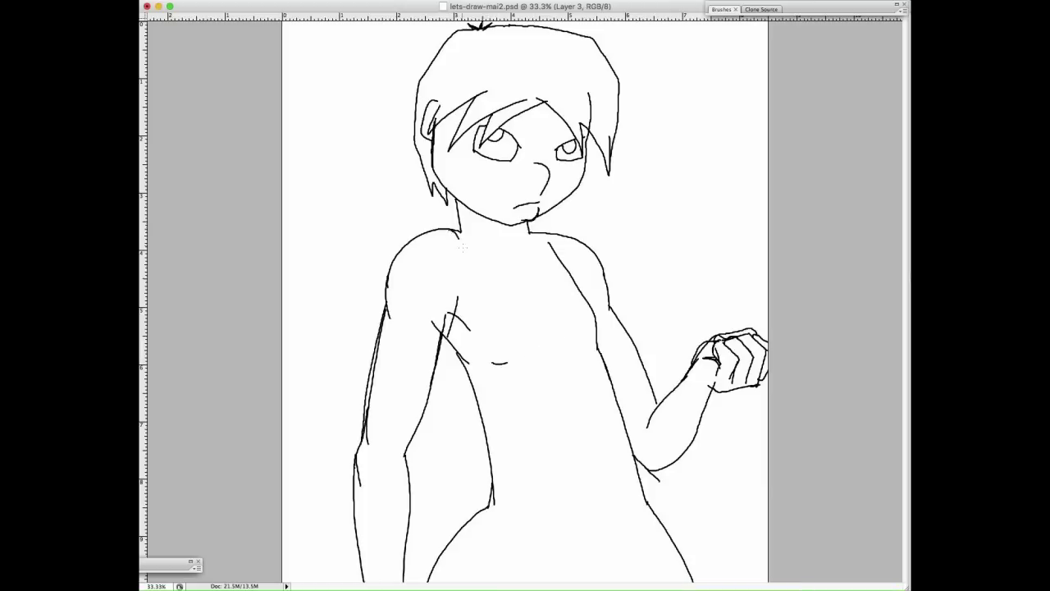
Draw the tank top's left edge from shoulder to waist and its arched hem across the midriff.
mouse_move(463, 247)
mouse_down()
mouse_move(467, 315)
mouse_move(449, 339)
mouse_up()
key(super+z)
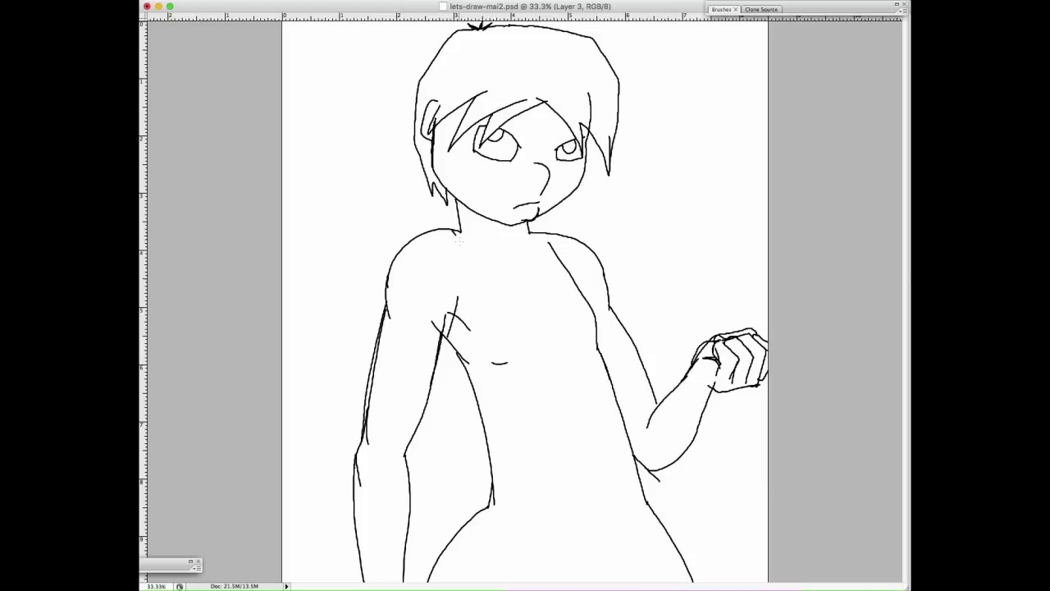
mouse_move(457, 234)
mouse_down()
mouse_move(480, 341)
mouse_move(464, 383)
mouse_move(477, 464)
mouse_move(527, 450)
mouse_move(613, 457)
mouse_move(655, 479)
mouse_up()
key(super+z)
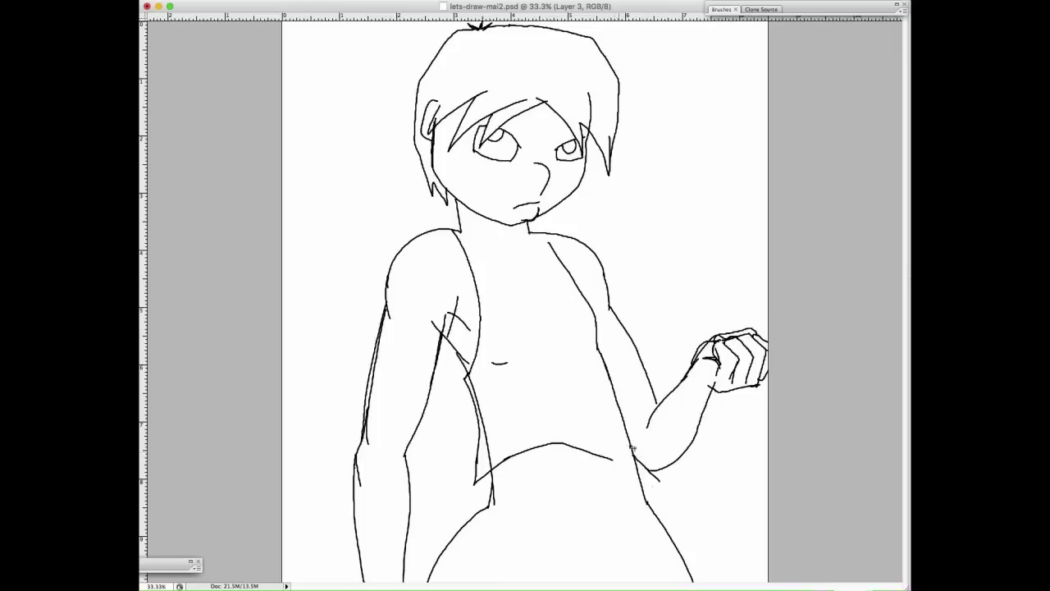
mouse_move(602, 456)
mouse_down()
mouse_move(633, 454)
mouse_move(648, 476)
mouse_move(622, 458)
mouse_move(644, 486)
mouse_up()
key(ctrl+z)
drag(474, 483, 491, 498)
Draw the trousers' waistline across the hips with a pointed V-shaped dip at the front.
mouse_move(487, 511)
mouse_down()
mouse_move(585, 521)
mouse_move(607, 551)
mouse_up()
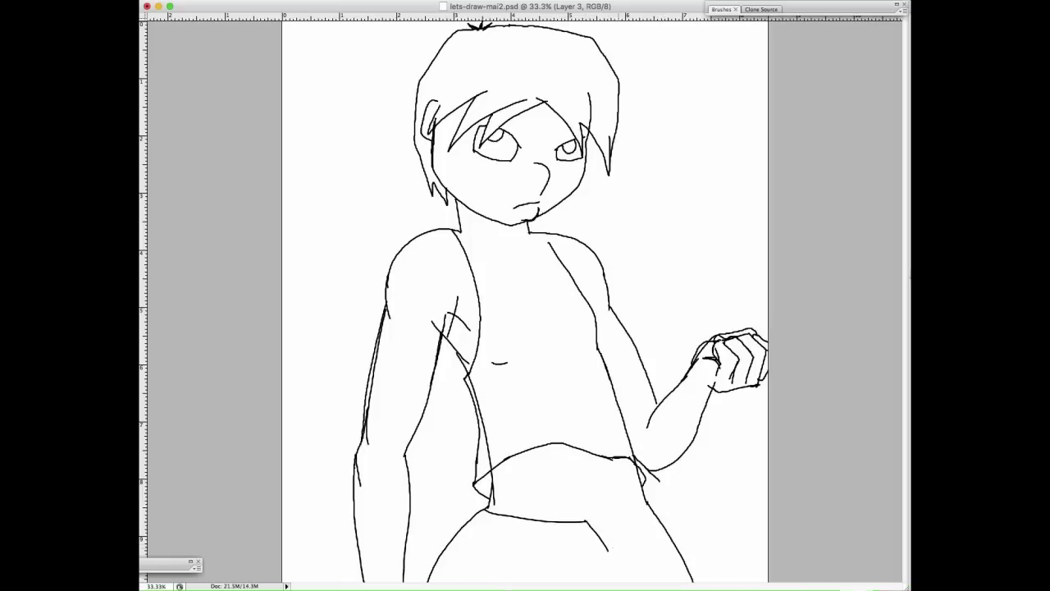
drag(628, 515, 622, 550)
drag(628, 515, 654, 502)
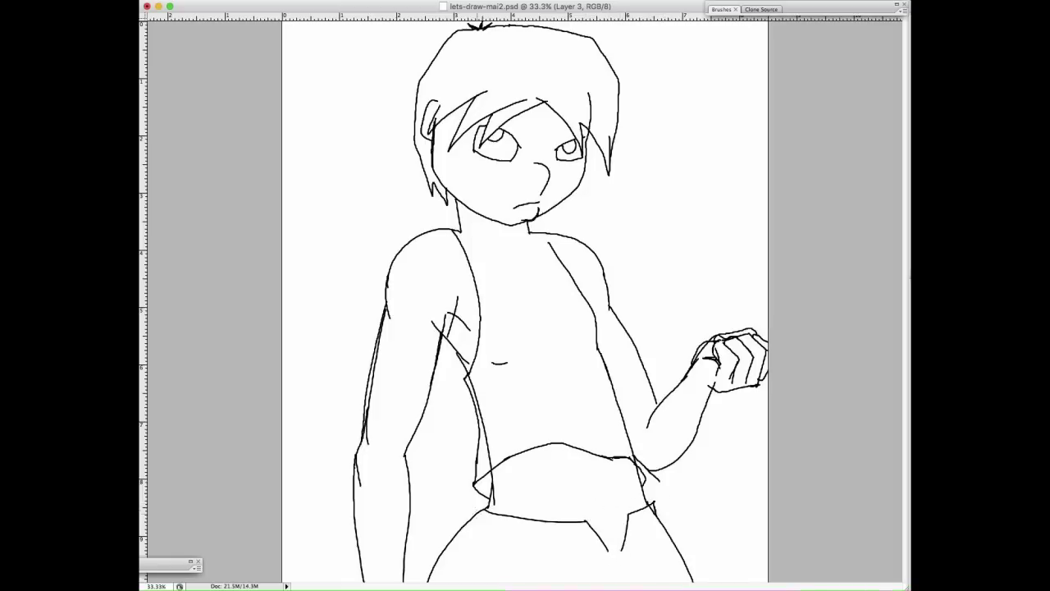
drag(476, 516, 488, 505)
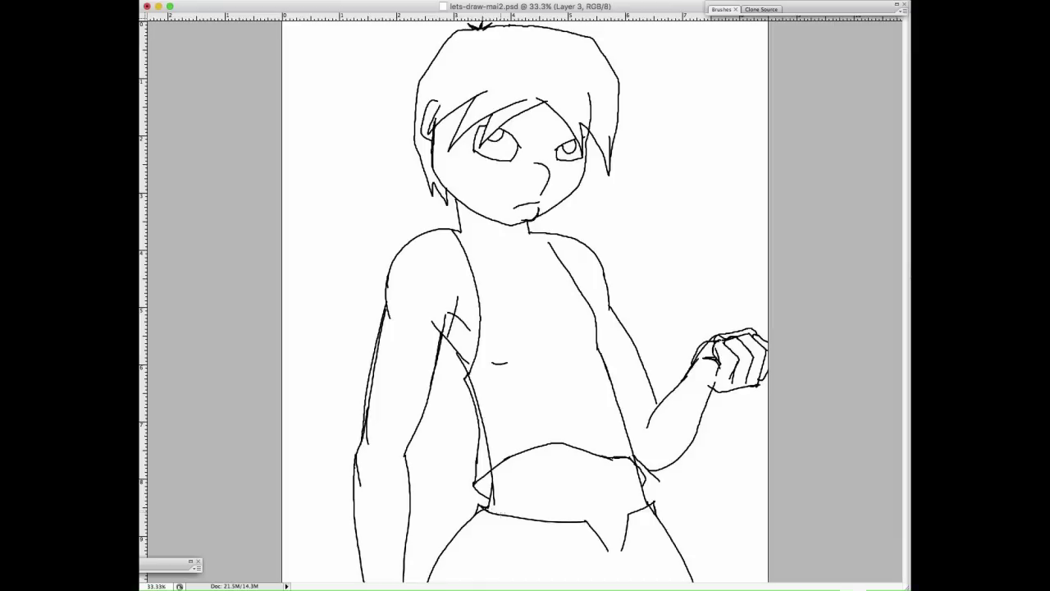
drag(604, 542, 620, 561)
mouse_move(605, 546)
mouse_down()
mouse_move(613, 552)
mouse_move(627, 538)
mouse_up()
Draw the tank top's scooped neckline and two curved muscle lines on the bare midriff.
mouse_move(459, 232)
mouse_down()
mouse_move(499, 283)
mouse_move(526, 289)
mouse_move(548, 272)
mouse_move(532, 232)
mouse_up()
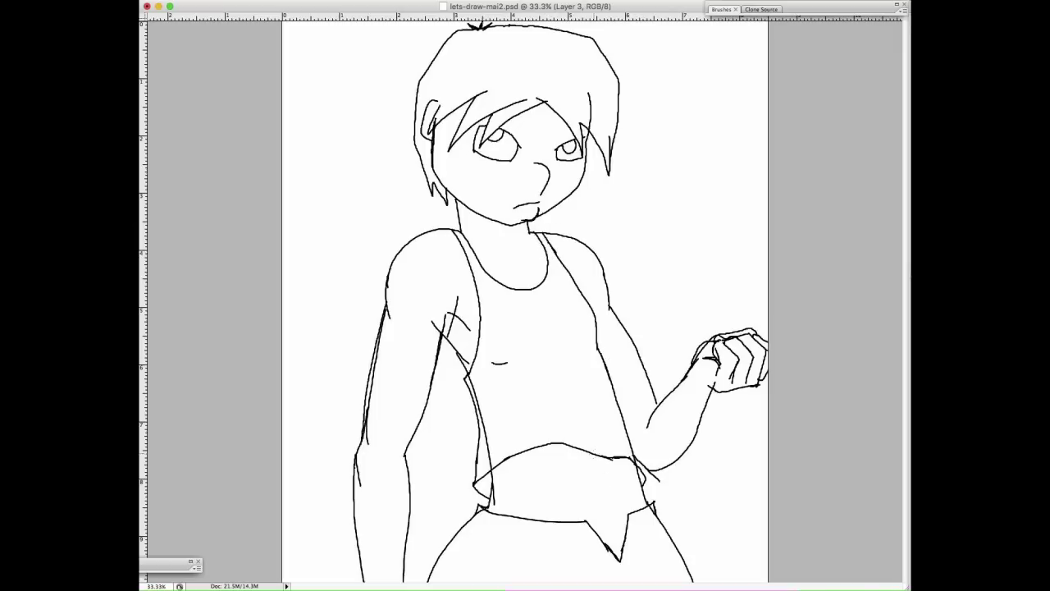
drag(604, 472, 609, 499)
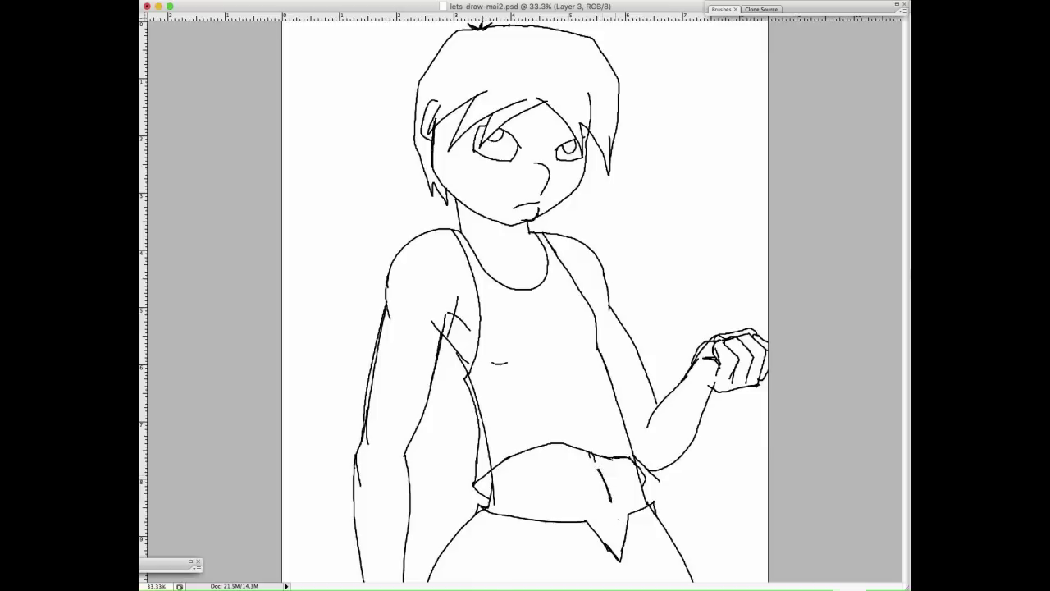
drag(528, 492, 530, 464)
Draw a choker around the neck using two curved lines.
mouse_move(459, 232)
mouse_down()
mouse_move(511, 243)
mouse_move(529, 232)
mouse_up()
mouse_move(459, 220)
mouse_down()
mouse_move(497, 231)
mouse_move(525, 223)
mouse_move(469, 230)
mouse_up()
key(super+z)
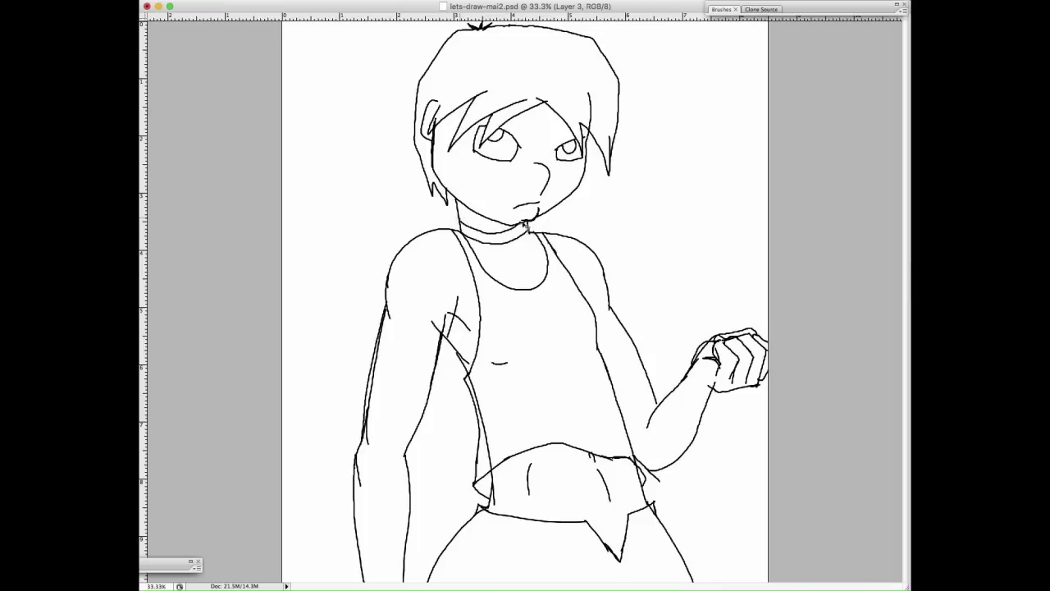
key(super+z)
drag(503, 231, 459, 222)
scroll(684, 194, down, 2)
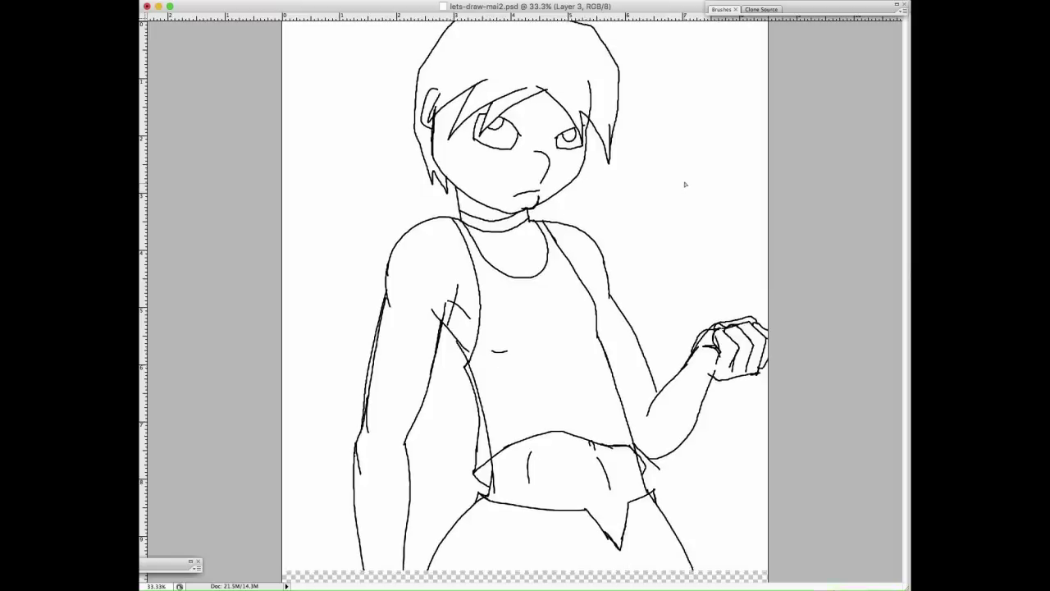
scroll(684, 184, down, 1)
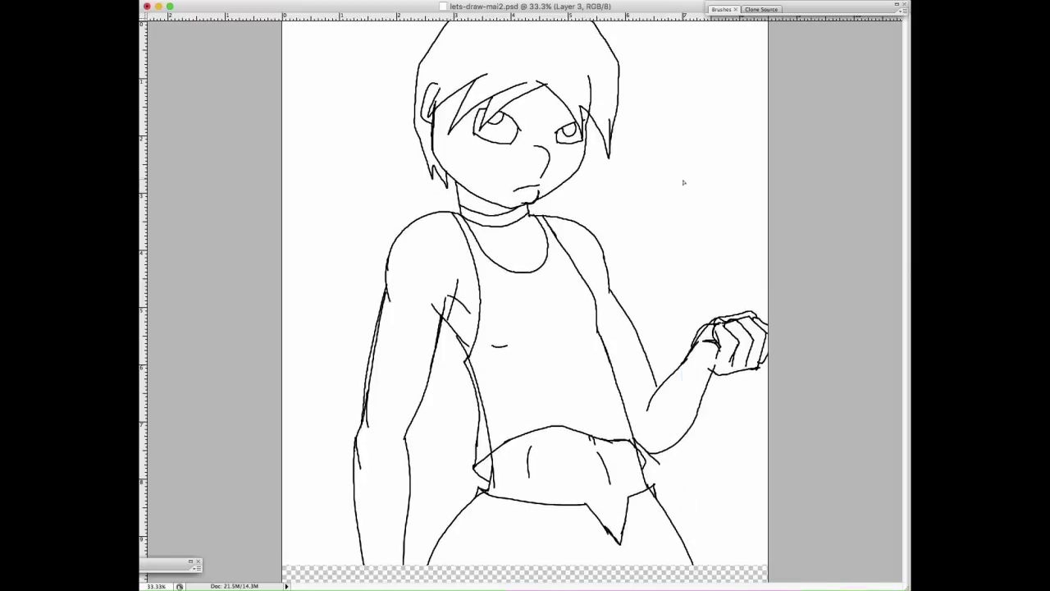
scroll(690, 180, up, 2)
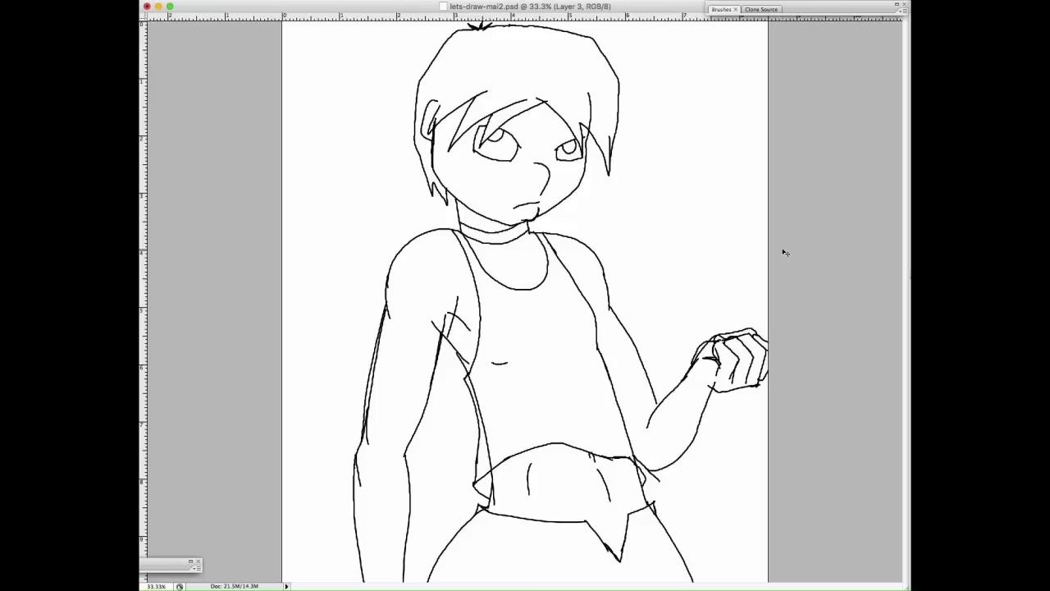
key(super+t)
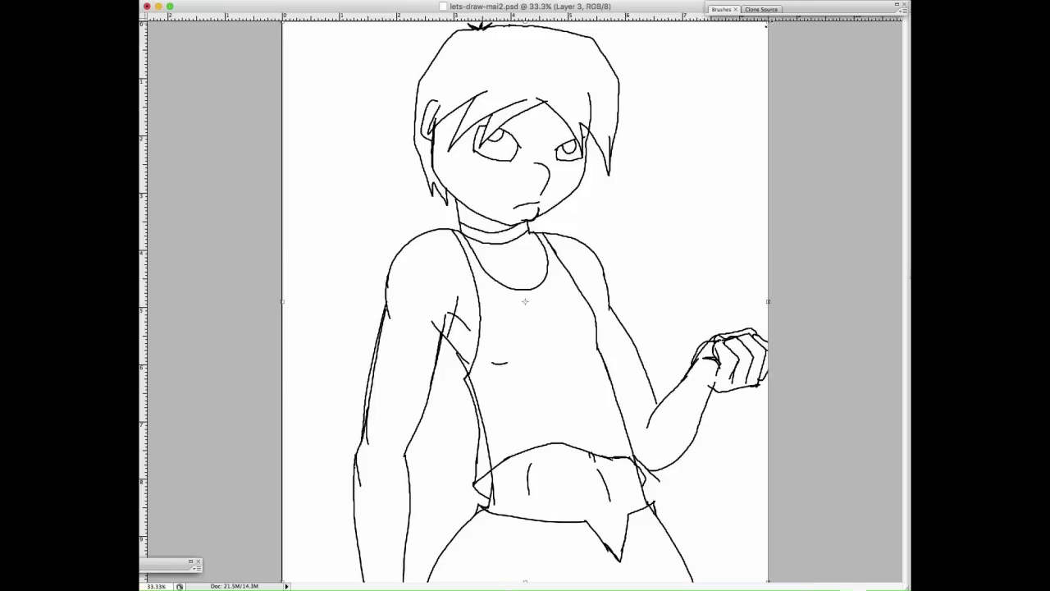
key(Return)
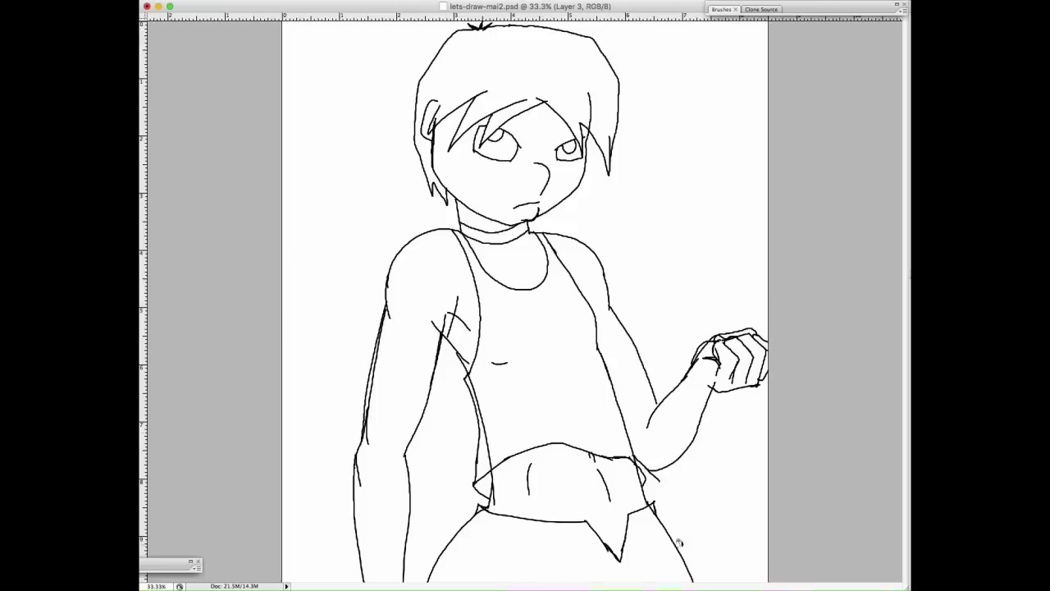
scroll(671, 517, right, 3)
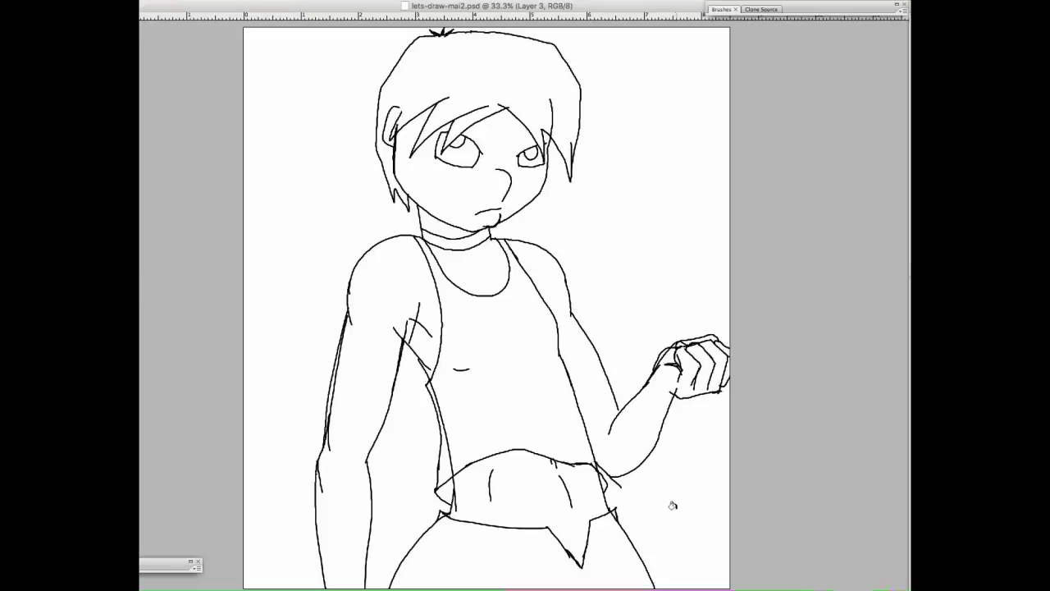
key(f)
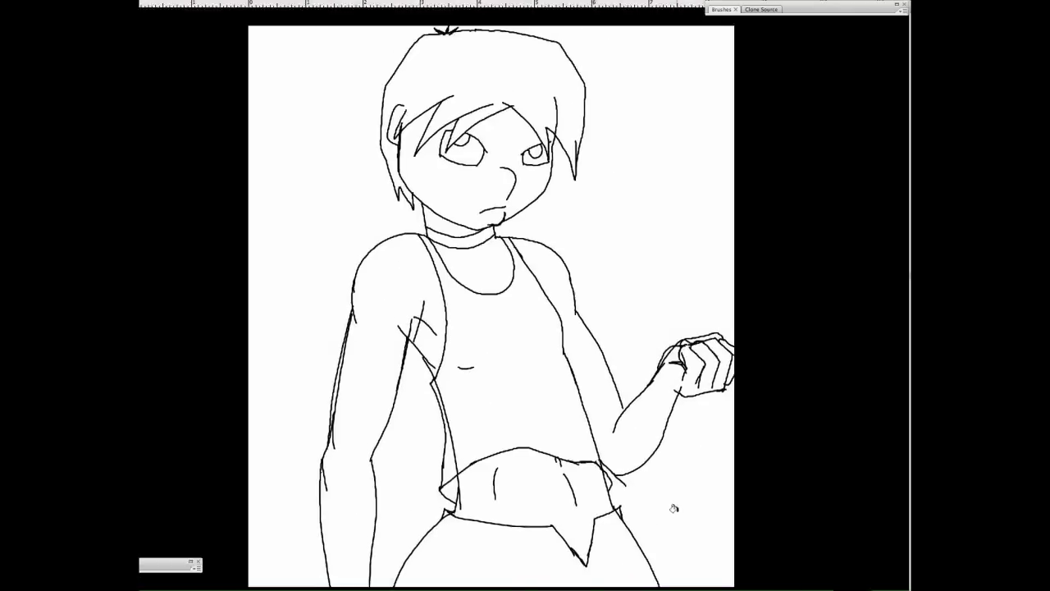
key(f)
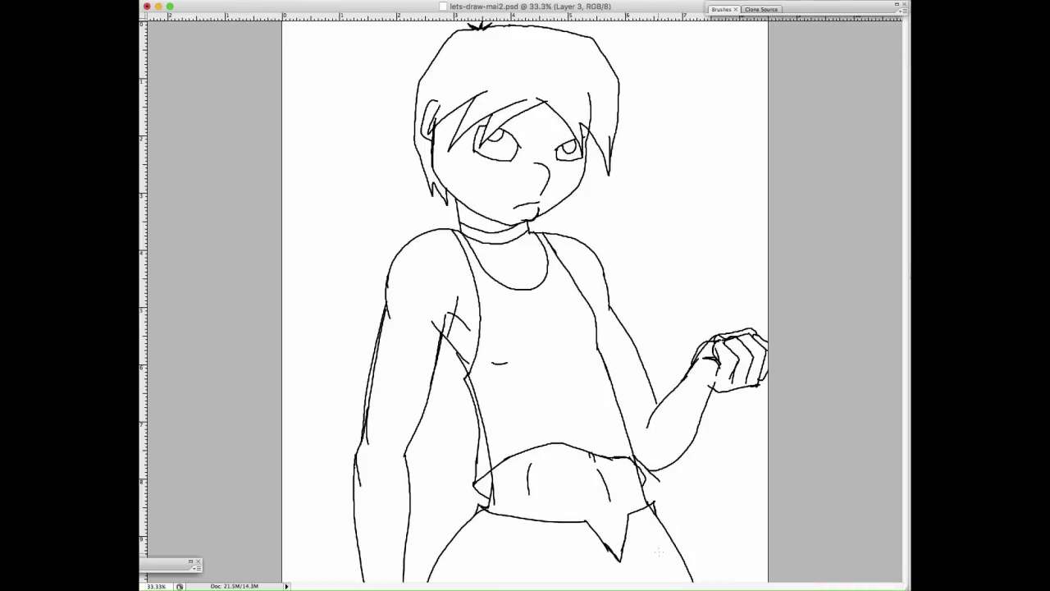
Draw short fold lines on the trousers' upper thighs on both sides of the front V-shaped dip.
drag(658, 552, 642, 581)
drag(525, 562, 567, 581)
mouse_move(626, 560)
mouse_down()
mouse_move(619, 583)
mouse_move(631, 579)
mouse_up()
drag(529, 565, 564, 580)
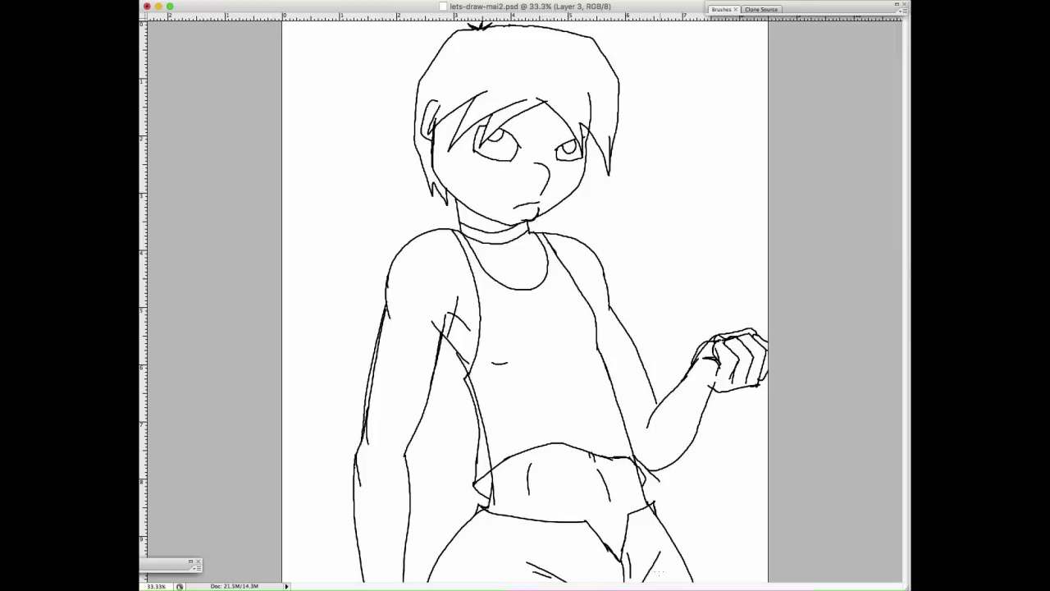
drag(667, 564, 653, 580)
key(super+z)
Shrink the whole drawing against the canvas's top edge and fill the exposed transparent border with white.
key(super+t)
drag(767, 25, 736, 59)
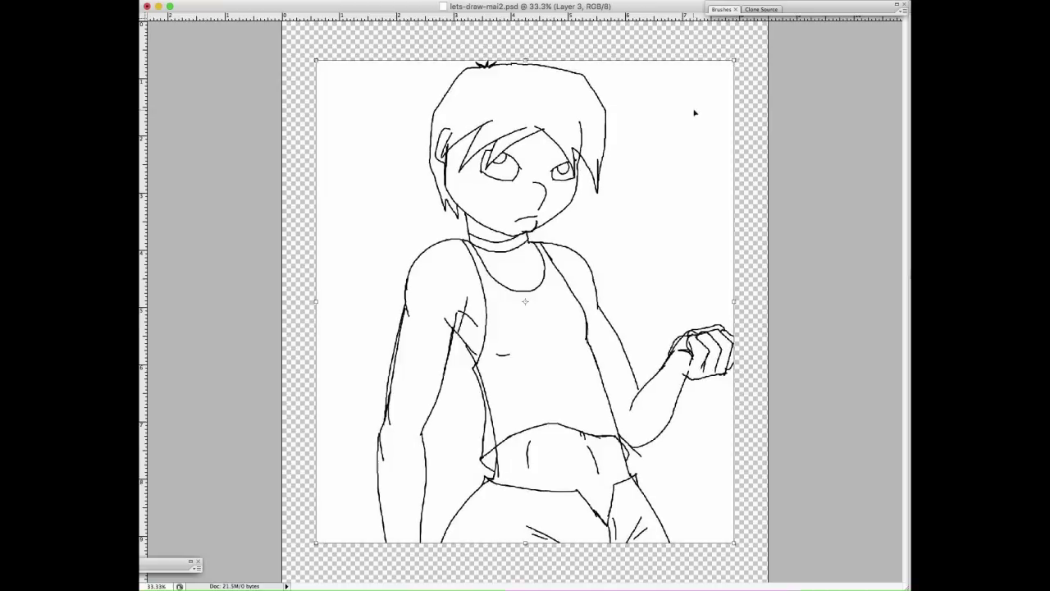
drag(694, 112, 694, 76)
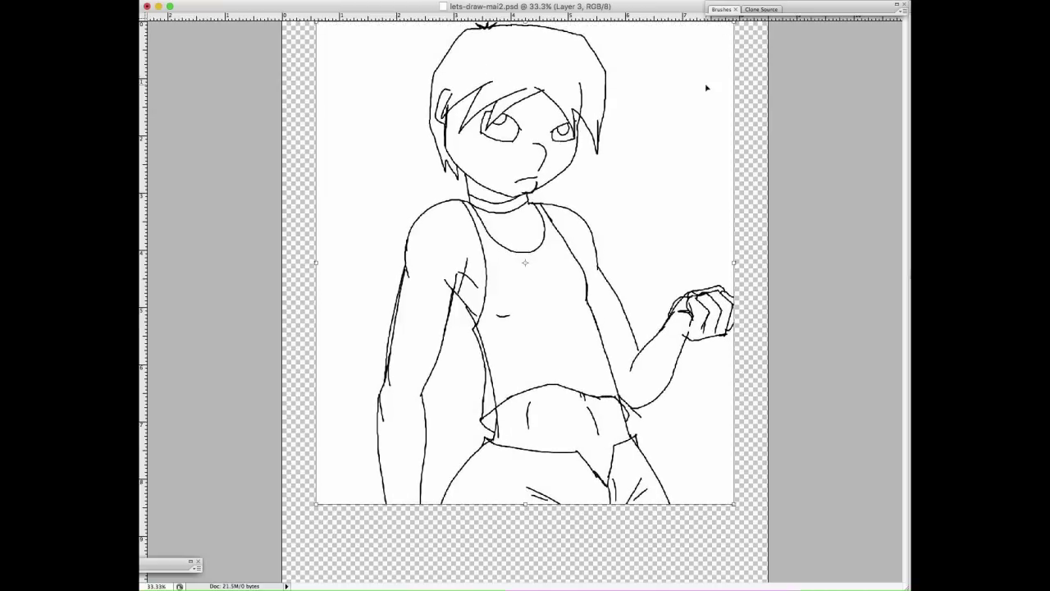
key(Return)
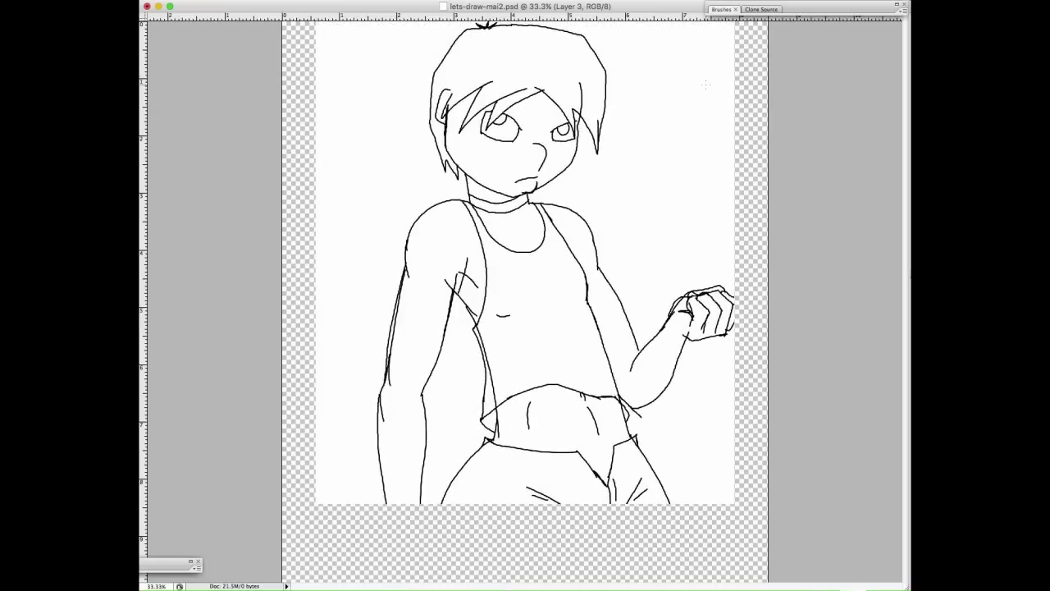
click(759, 215)
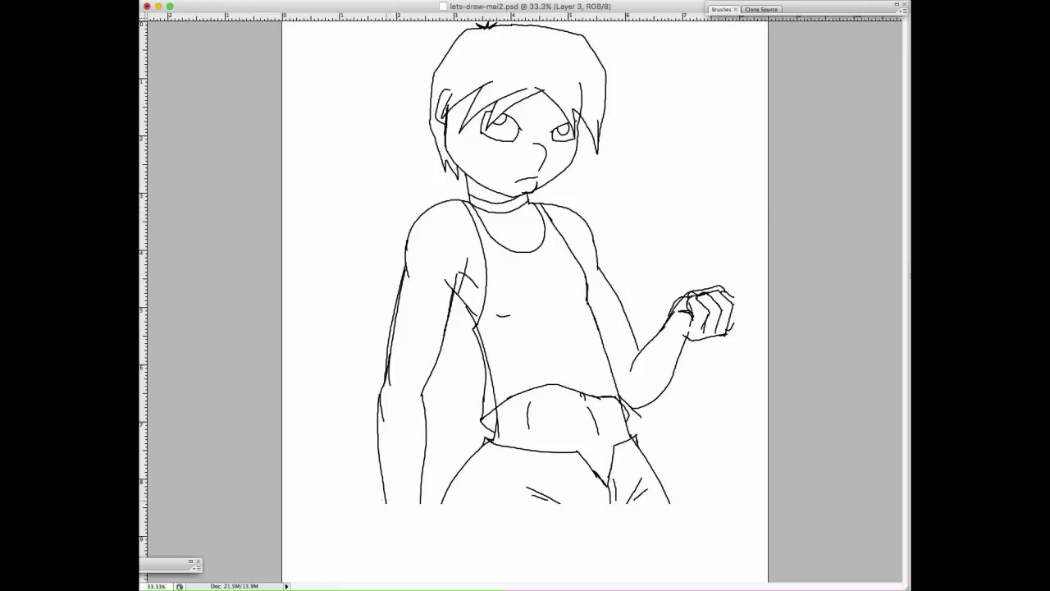
Extend both outlines of the lowered forearm and draw the top of its hand at the canvas's lower edge.
drag(382, 499, 392, 554)
drag(389, 512, 395, 572)
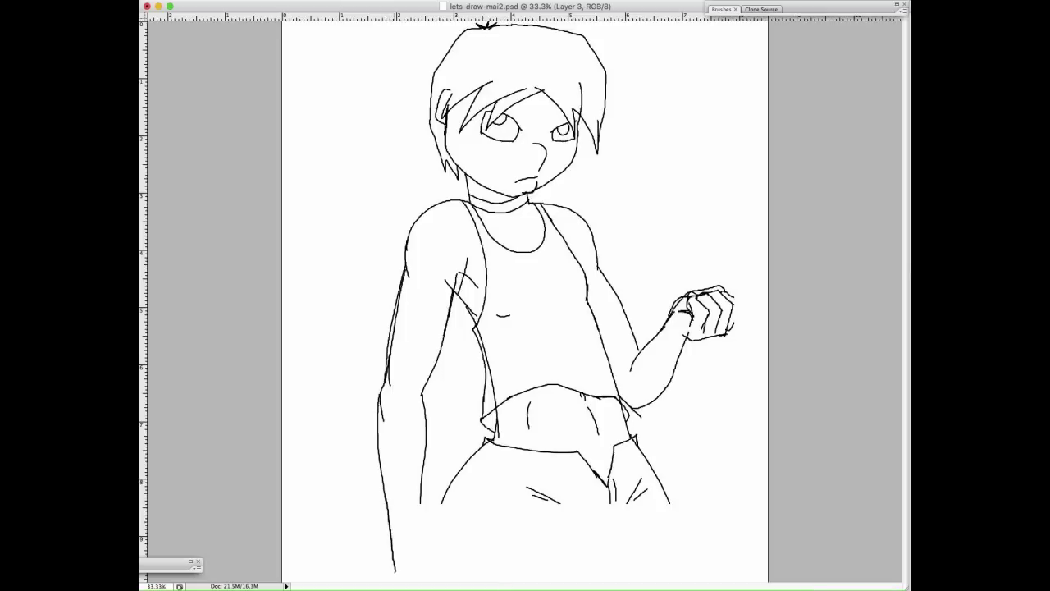
mouse_move(420, 496)
mouse_down()
mouse_move(425, 549)
mouse_move(446, 574)
mouse_up()
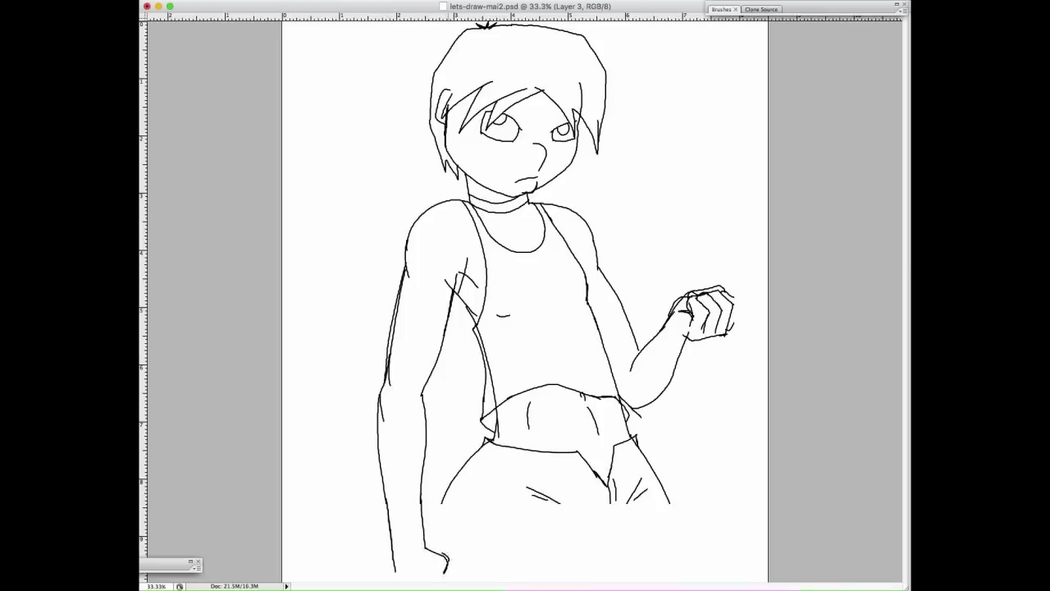
mouse_move(442, 566)
mouse_down()
mouse_move(450, 580)
mouse_move(402, 580)
mouse_up()
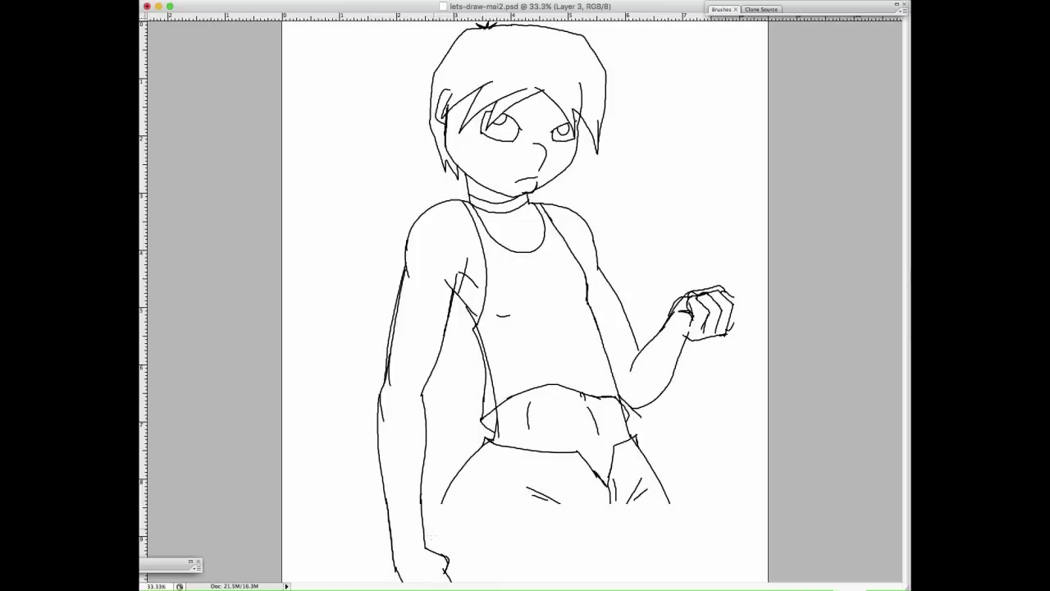
Redraw the hip outline beside the lowered arm and extend the crotch creases into the inner-leg line.
drag(426, 542, 458, 474)
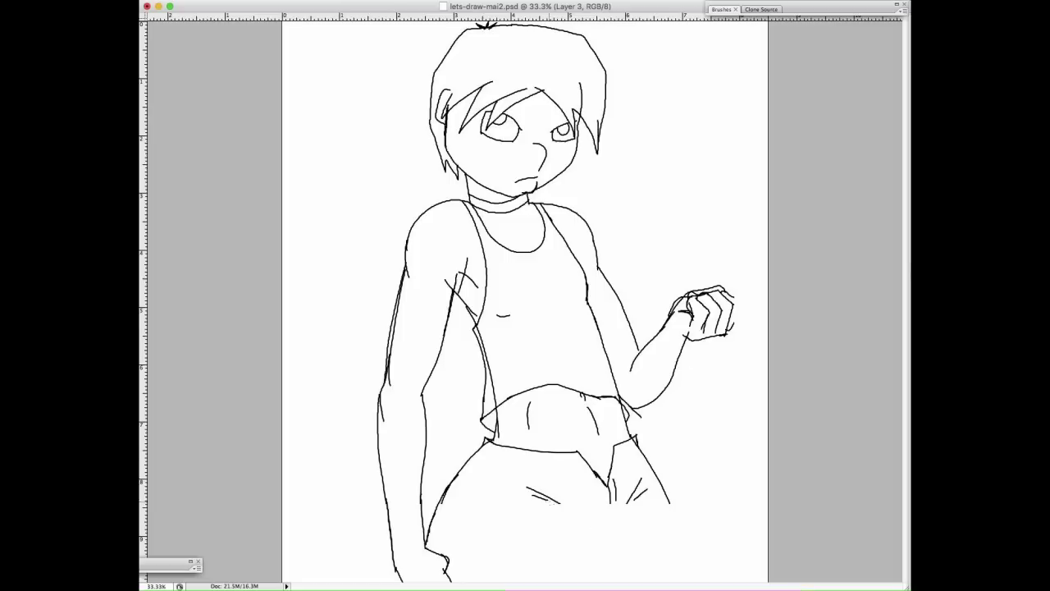
drag(552, 500, 609, 529)
key(ctrl+z)
mouse_move(556, 504)
mouse_down()
mouse_move(607, 528)
mouse_move(564, 580)
mouse_up()
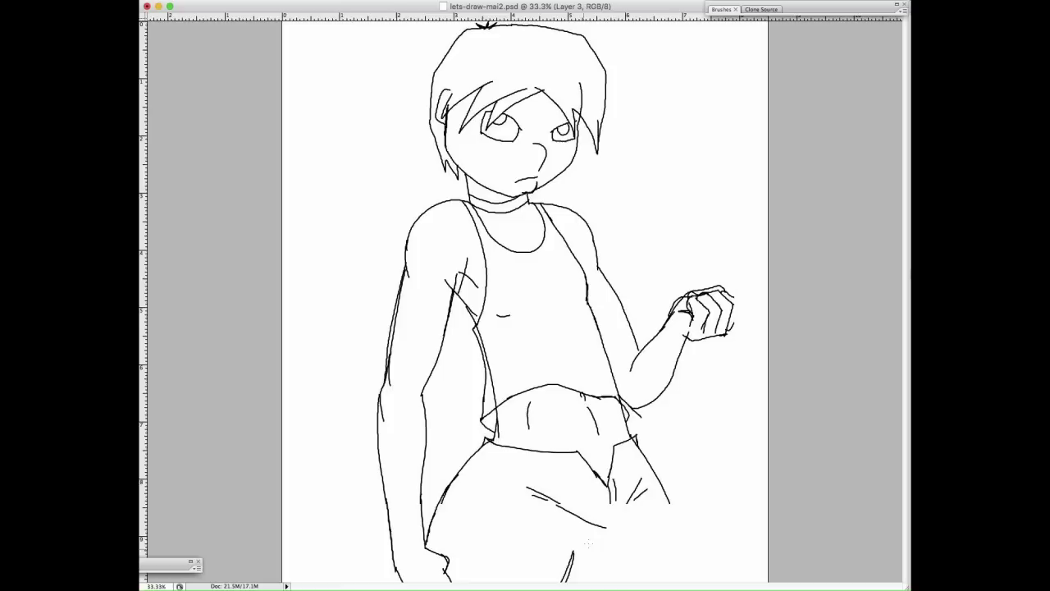
drag(599, 541, 642, 486)
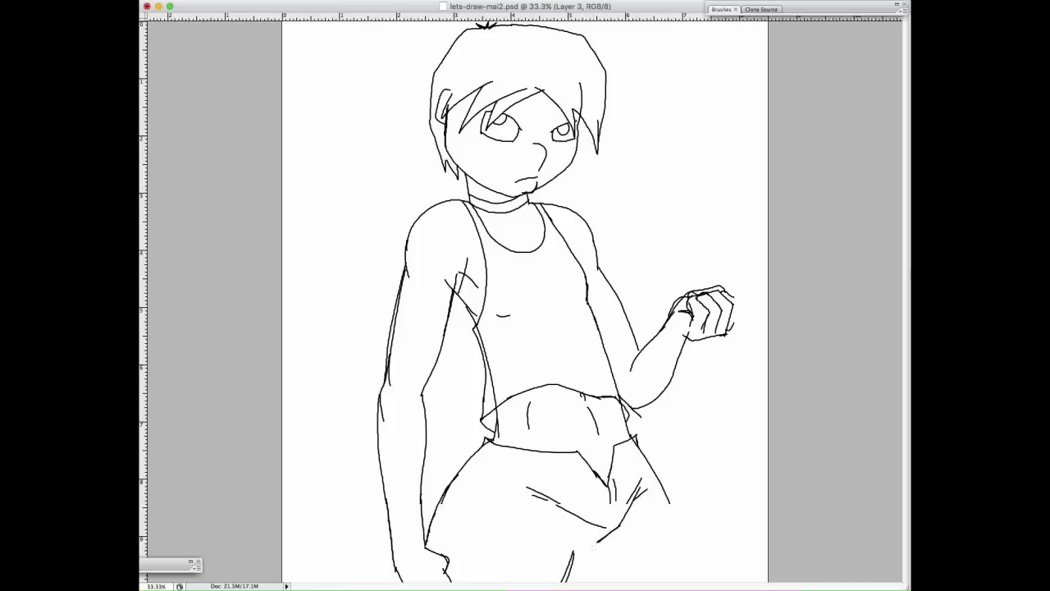
drag(579, 548, 568, 582)
mouse_move(587, 542)
mouse_down()
mouse_move(578, 554)
mouse_move(613, 525)
mouse_up()
Extend the outer contour of the thigh below the raised arm down to the canvas's lower edge.
drag(670, 502, 699, 582)
key(super+z)
drag(666, 495, 695, 582)
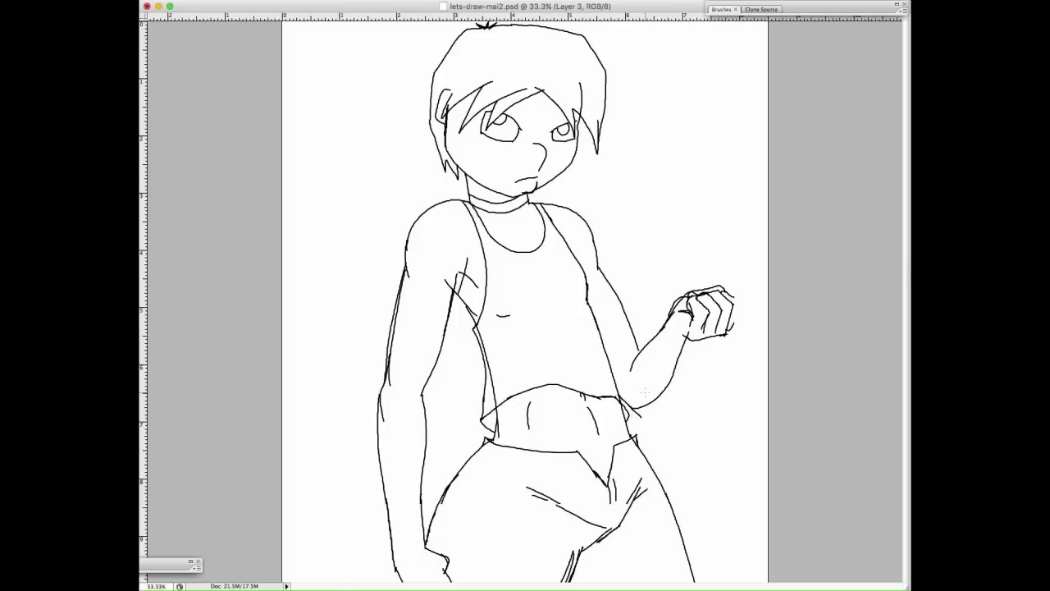
Draw a long curved shape behind the lowered arm with two inner curves and a pointed tip beside the forearm.
mouse_move(404, 258)
mouse_down()
mouse_move(324, 360)
mouse_move(308, 458)
mouse_move(364, 574)
mouse_move(392, 558)
mouse_up()
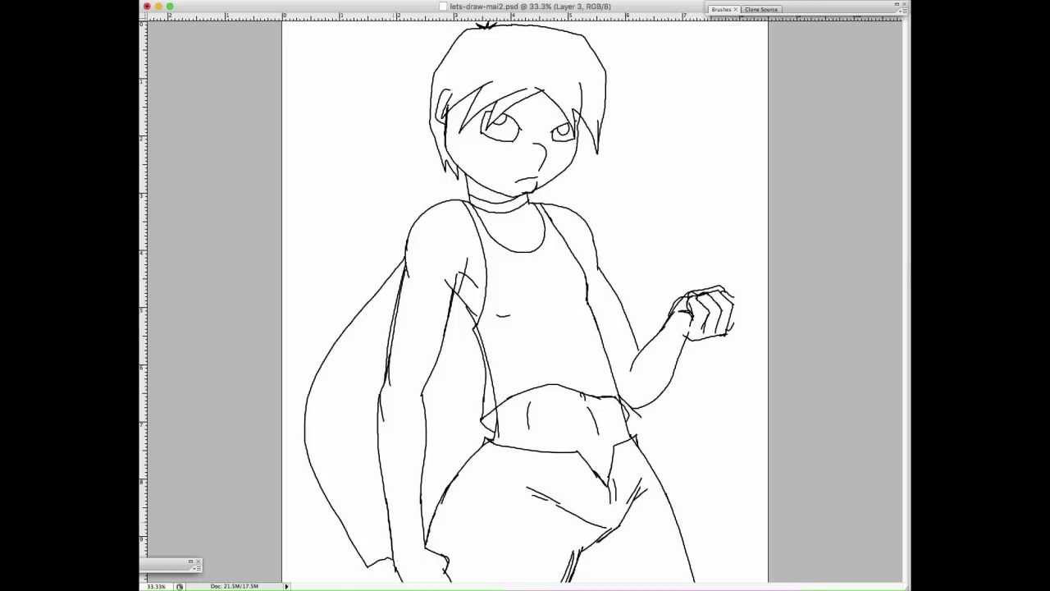
mouse_move(403, 274)
mouse_down()
mouse_move(331, 387)
mouse_move(327, 417)
mouse_move(350, 497)
mouse_move(391, 548)
mouse_up()
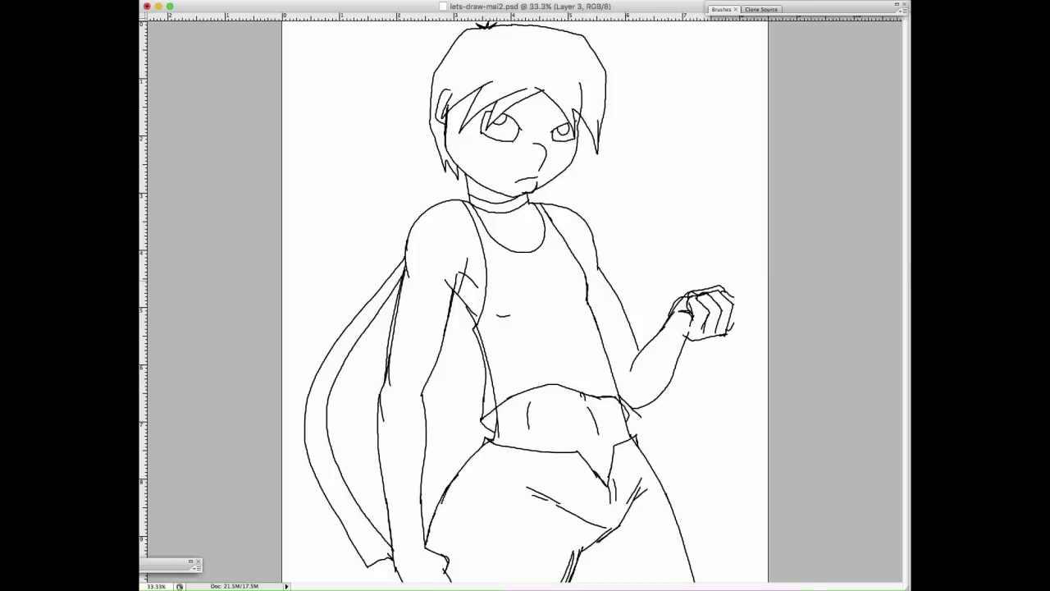
mouse_move(396, 284)
mouse_down()
mouse_move(366, 433)
mouse_move(382, 466)
mouse_up()
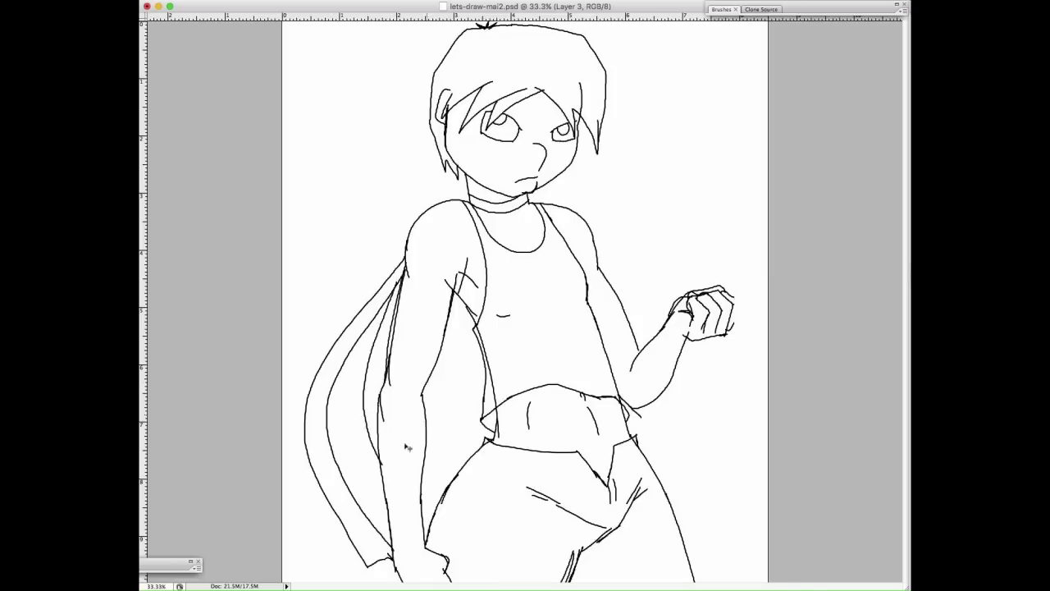
key(super+z)
mouse_move(399, 282)
mouse_down()
mouse_move(380, 331)
mouse_move(374, 433)
mouse_up()
mouse_move(423, 481)
mouse_down()
mouse_move(437, 498)
mouse_move(425, 453)
mouse_up()
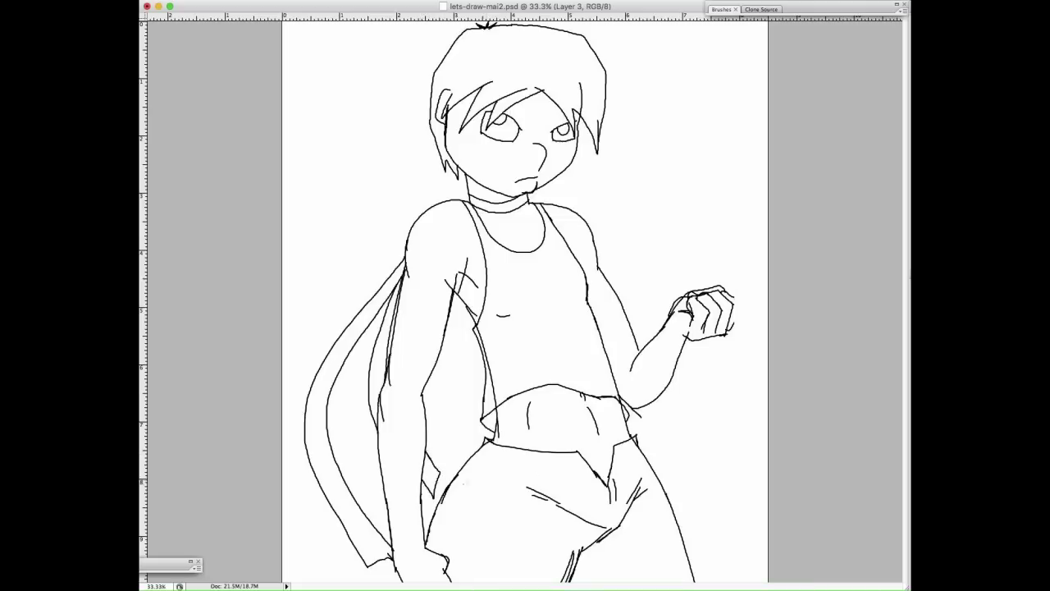
Reinforce the hip outline beside the lowered hand and draw a double curved pocket line on the trousers.
drag(427, 548, 476, 455)
drag(443, 502, 512, 446)
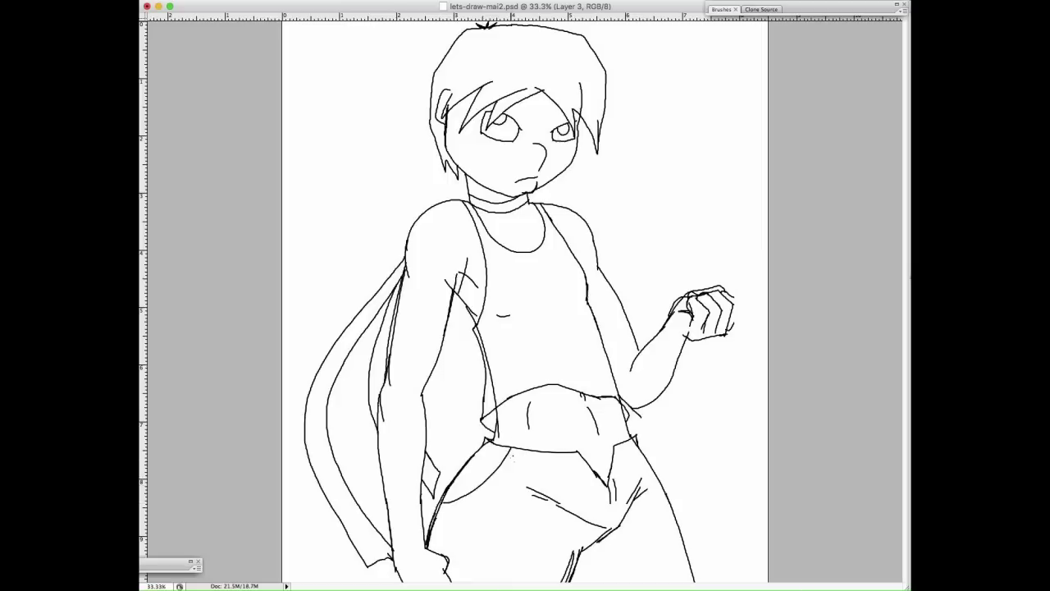
drag(449, 515, 514, 456)
Add crease lines to the trousers at the crotch, the opposite hip and the inner leg.
mouse_move(606, 533)
mouse_down()
mouse_move(589, 549)
mouse_move(625, 518)
mouse_move(587, 523)
mouse_move(608, 531)
mouse_move(587, 548)
mouse_up()
mouse_move(566, 517)
mouse_down()
mouse_move(592, 535)
mouse_move(591, 523)
mouse_up()
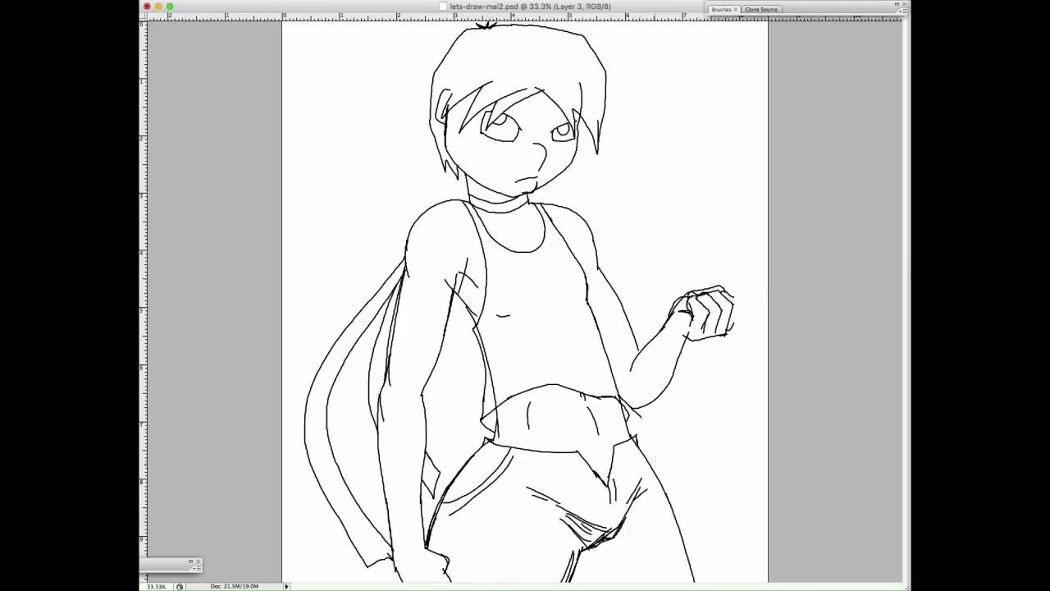
drag(634, 445, 657, 465)
mouse_move(578, 572)
mouse_down()
mouse_move(573, 581)
mouse_move(593, 579)
mouse_up()
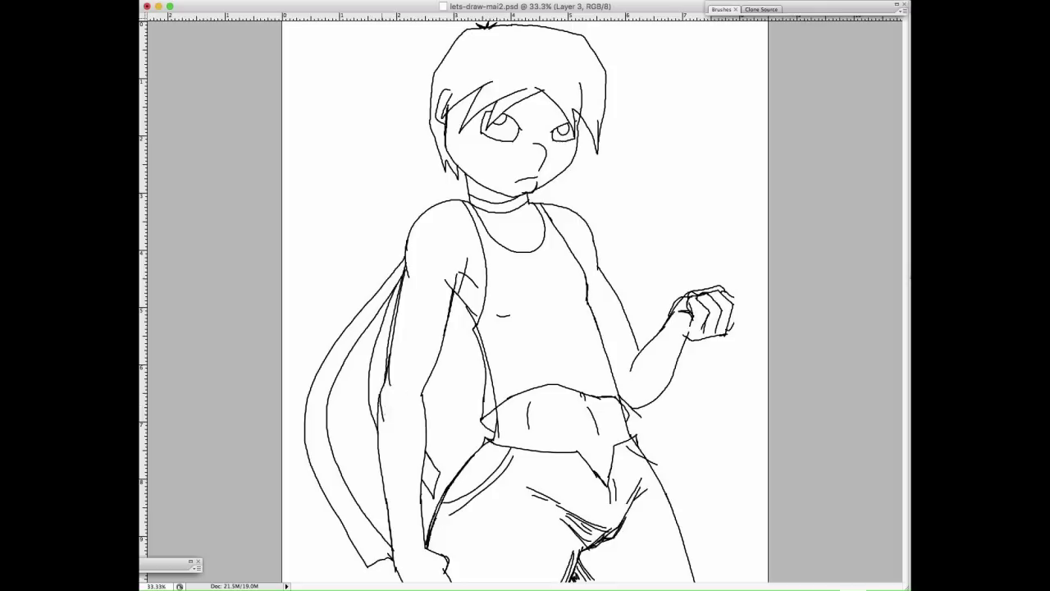
Draw curved bandage wraps across the lowered and raised forearms.
mouse_move(380, 414)
mouse_down()
mouse_move(433, 405)
mouse_move(418, 433)
mouse_move(426, 547)
mouse_up()
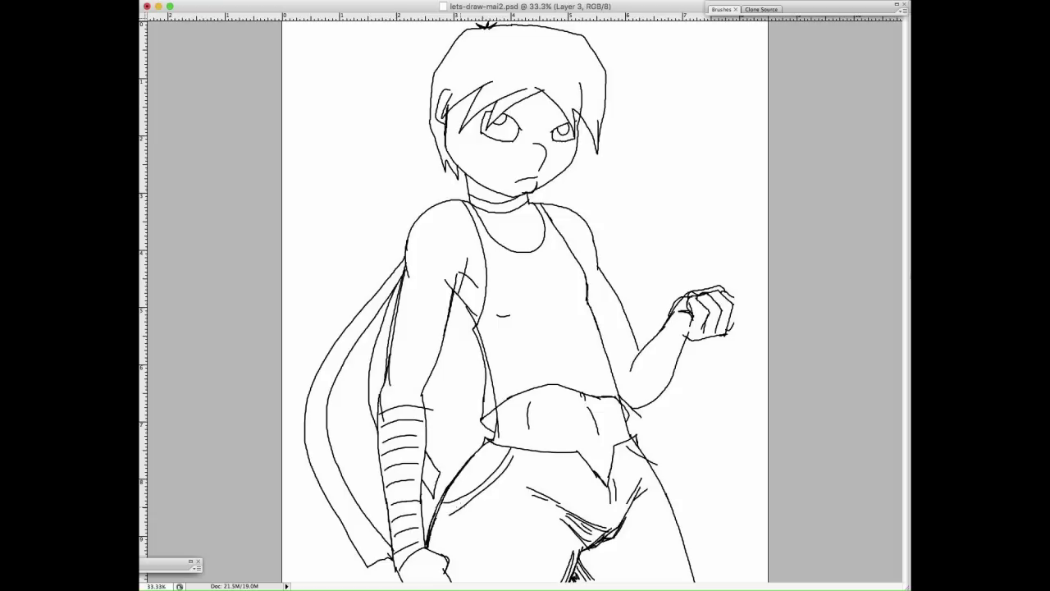
mouse_move(667, 326)
mouse_down()
mouse_move(685, 338)
mouse_move(681, 350)
mouse_move(654, 352)
mouse_move(673, 363)
mouse_move(645, 370)
mouse_up()
mouse_move(644, 369)
mouse_down()
mouse_move(667, 387)
mouse_move(635, 384)
mouse_move(650, 402)
mouse_move(633, 376)
mouse_up()
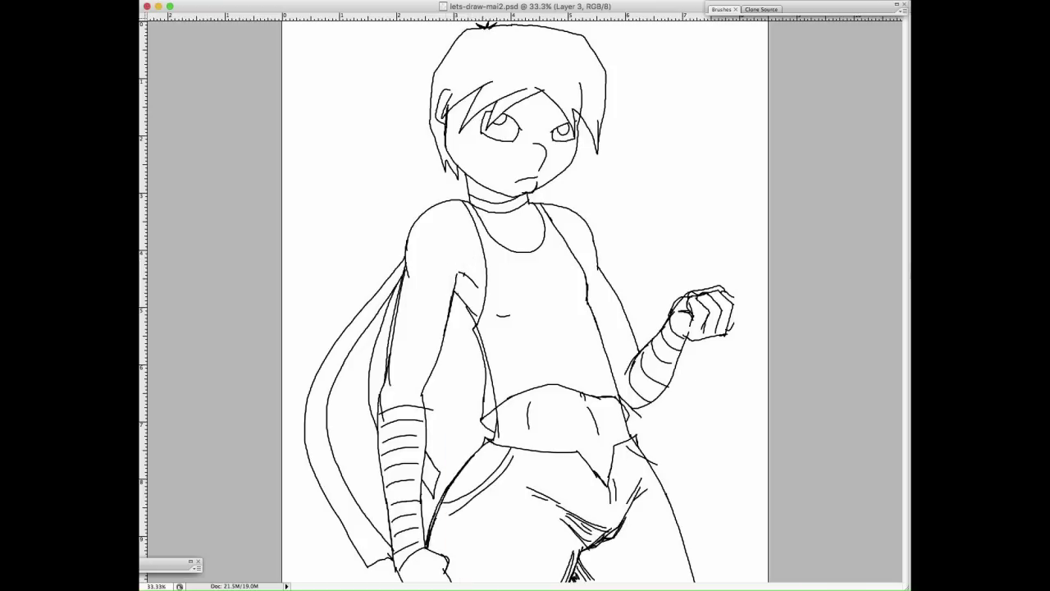
Duplicate the line-art layer and fill the trousers with light blue, using color-design-.png as the colour reference.
key(super+j)
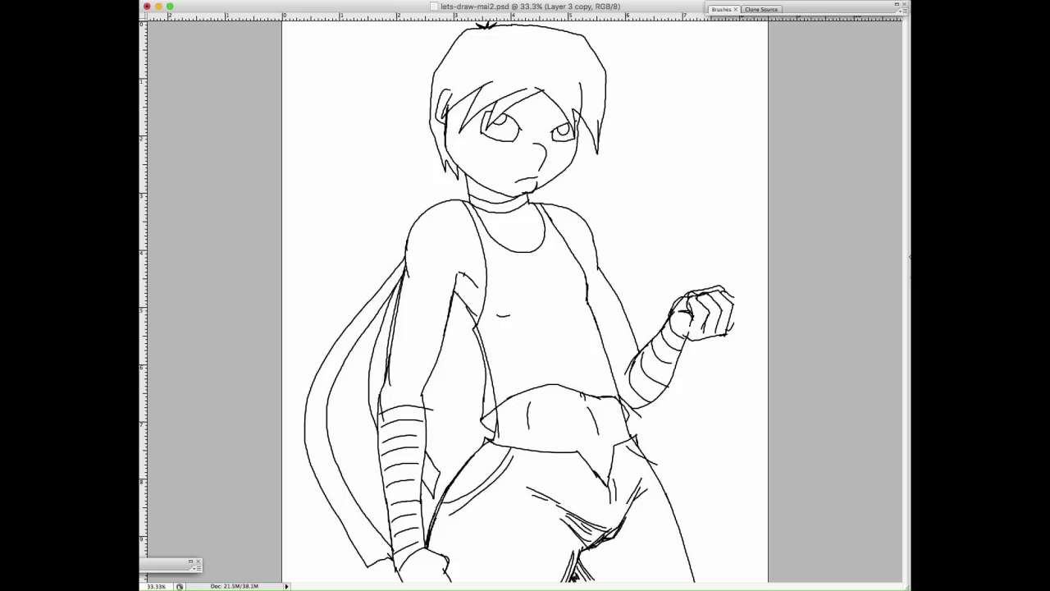
click(287, 2)
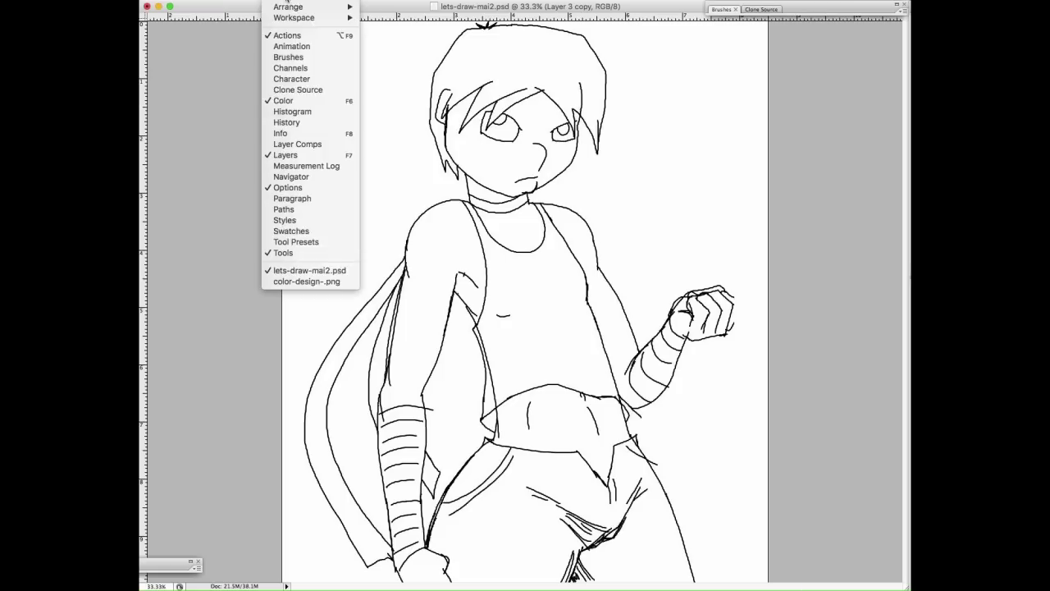
click(326, 281)
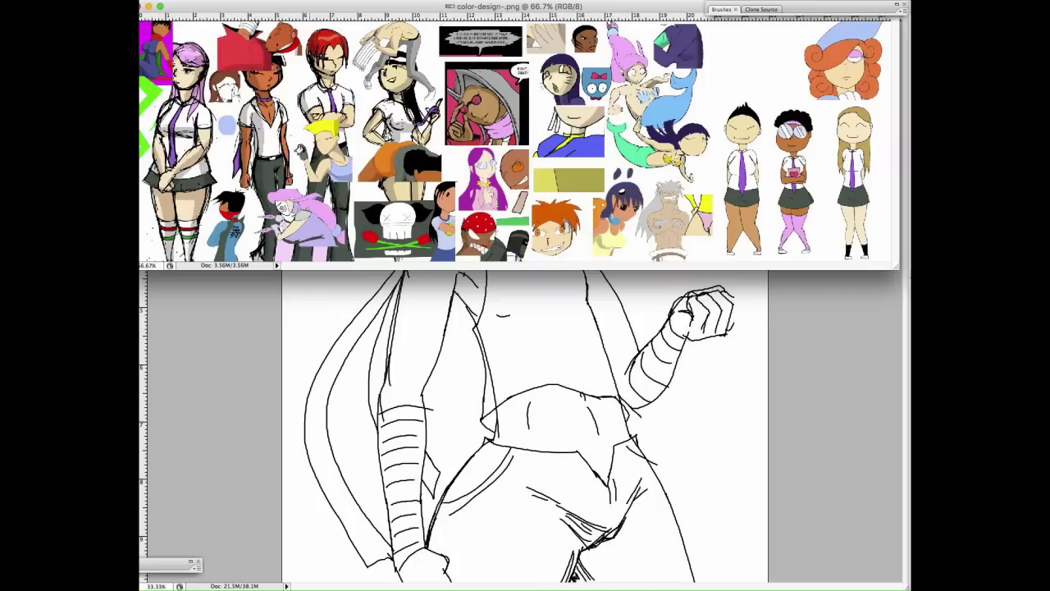
click(497, 302)
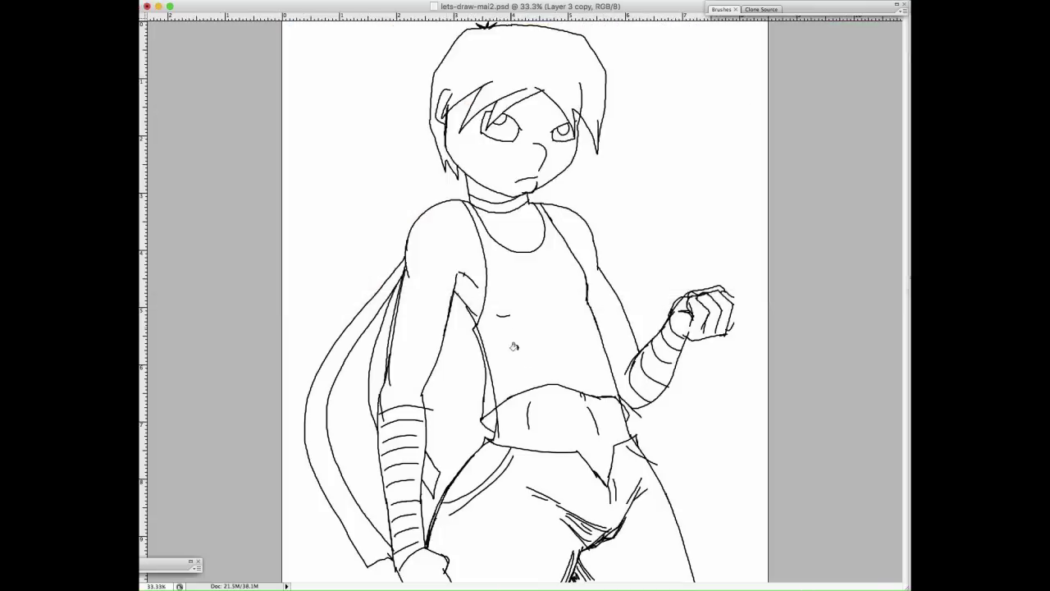
click(552, 539)
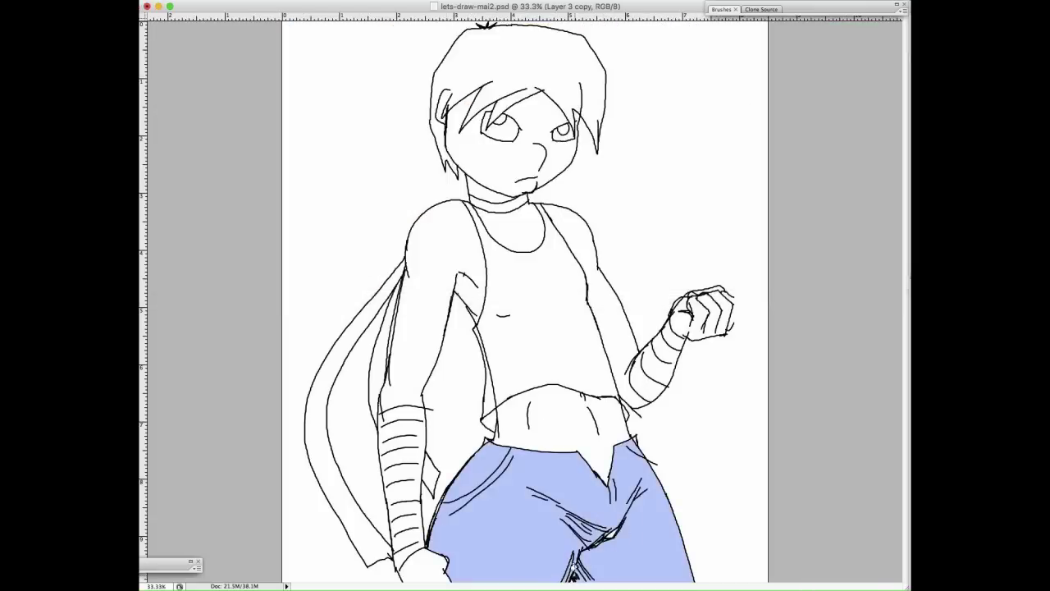
Fill the bare skin of the midriff, chest, face, neck and both upper arms with orange-brown.
click(605, 408)
click(522, 214)
click(465, 239)
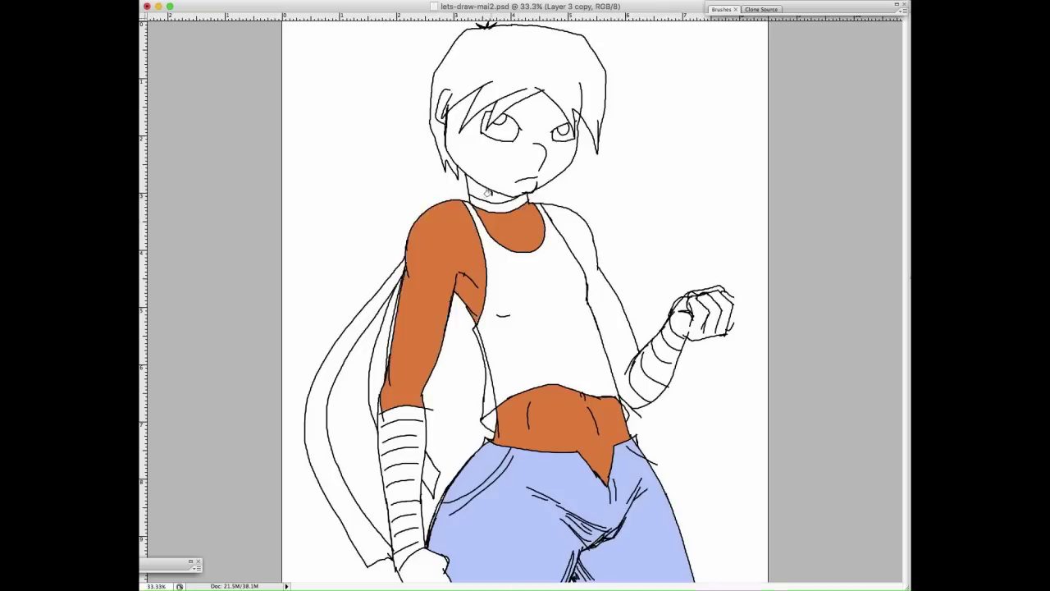
click(505, 174)
click(578, 226)
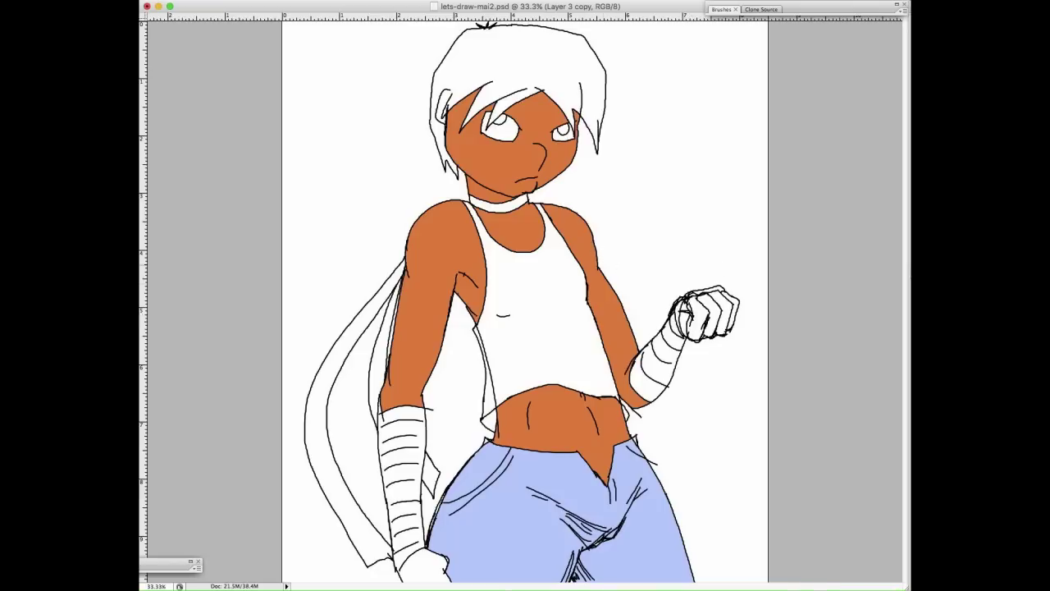
click(440, 561)
key(ctrl+z)
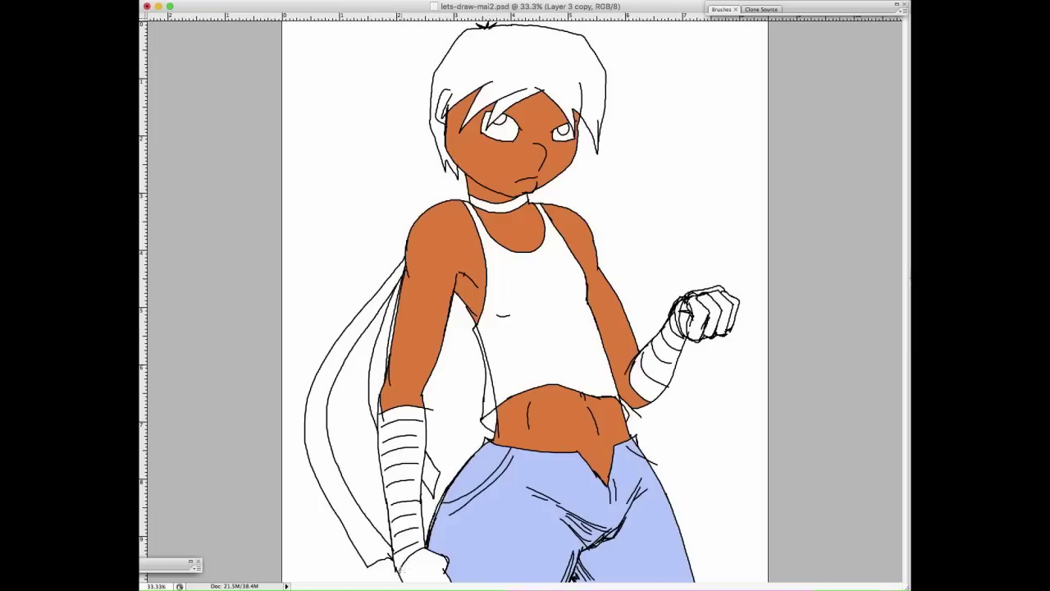
click(413, 563)
key(ctrl+z)
Colour the fingers of the raised fist with the orange-brown skin tone.
mouse_move(689, 324)
mouse_down()
mouse_move(730, 304)
mouse_move(713, 281)
mouse_move(689, 289)
mouse_move(696, 297)
mouse_up()
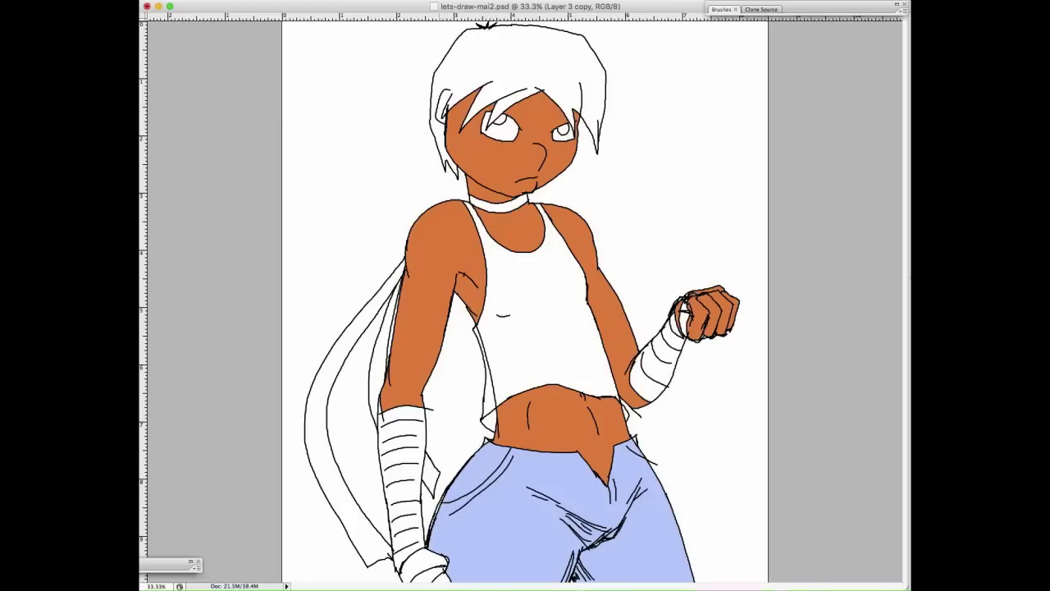
Fill the hair with black and colour the lowered hand and the ear with the orange-brown skin tone.
click(432, 554)
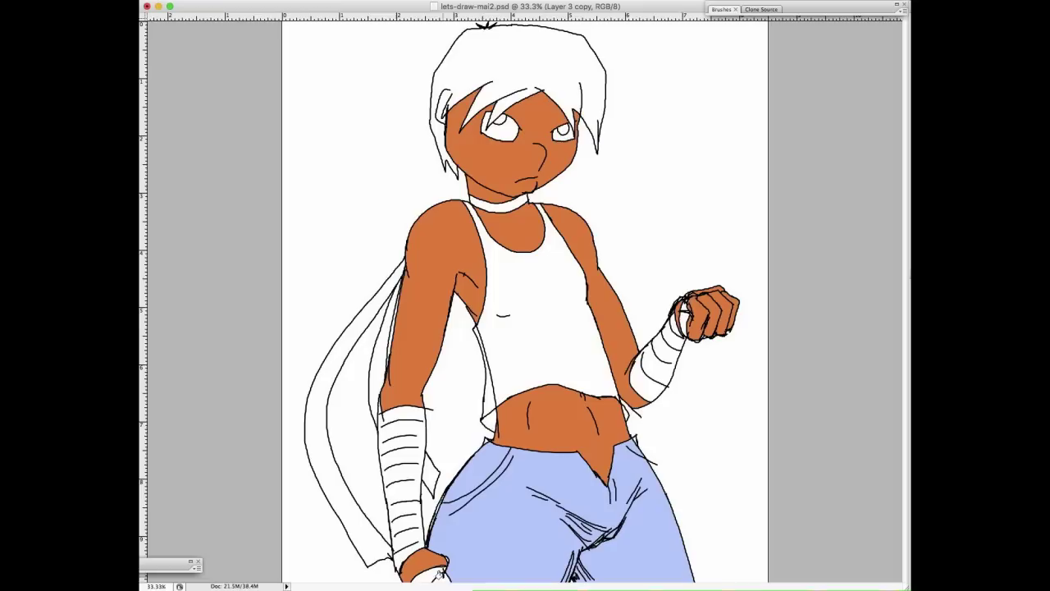
click(570, 66)
key(super+z)
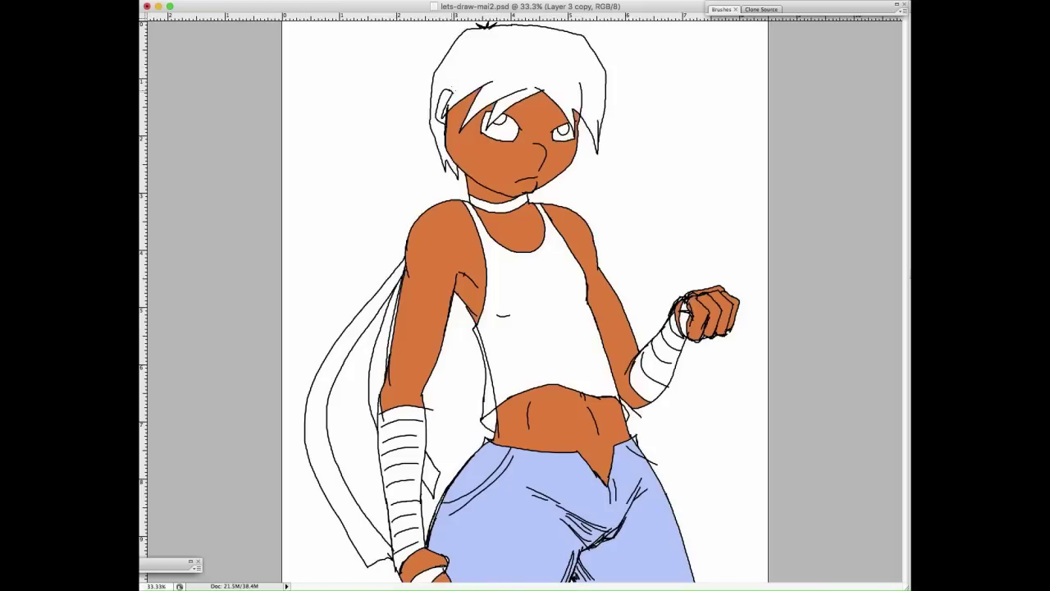
click(474, 68)
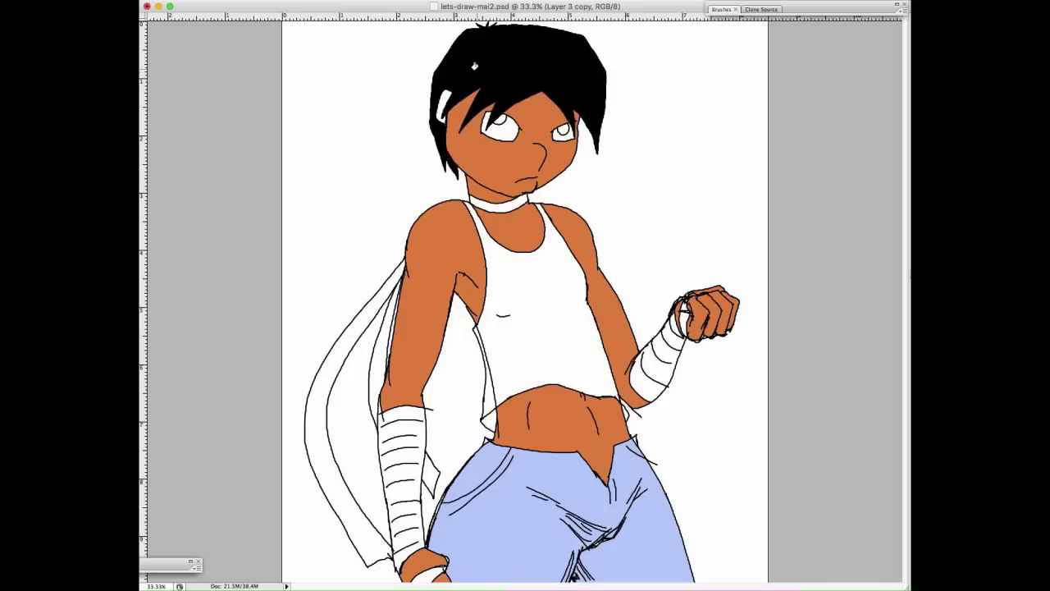
click(441, 102)
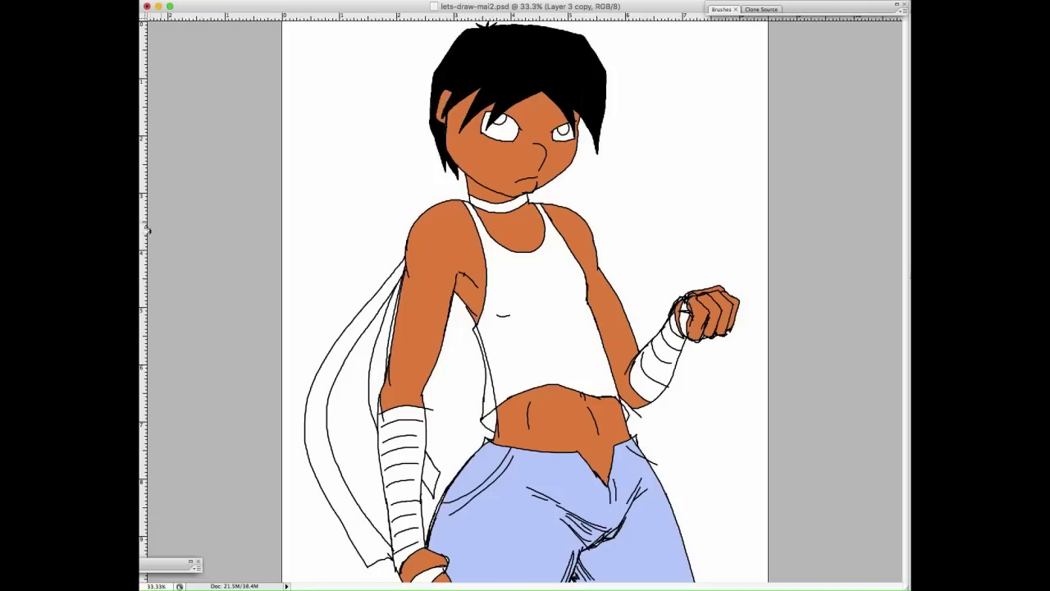
Fill both irises with dark brown, using color-design-.png as the colour reference.
click(140, 245)
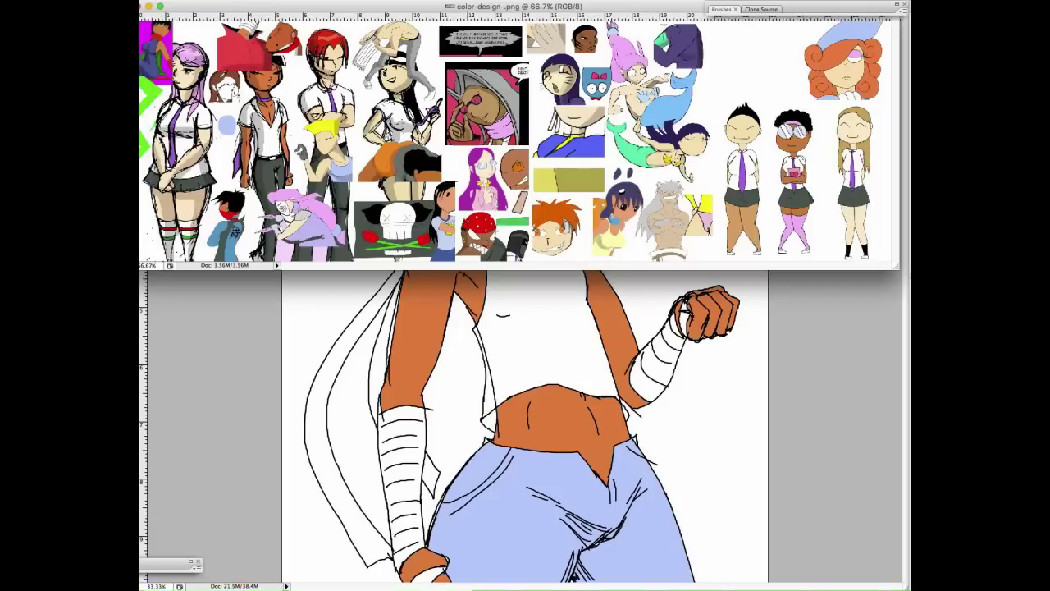
click(280, 353)
click(499, 118)
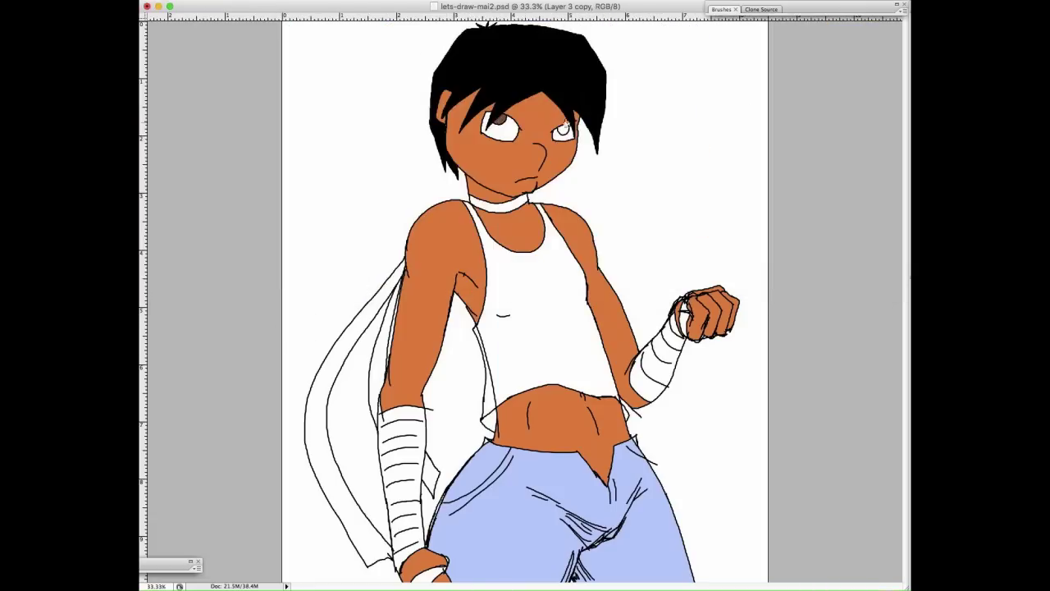
click(564, 128)
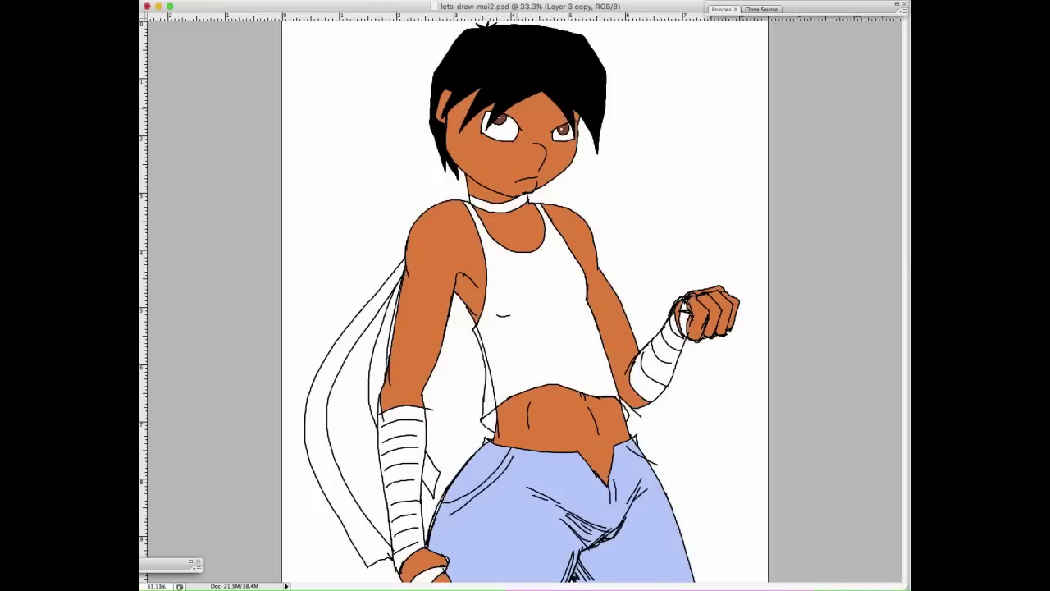
key(ctrl+Tab)
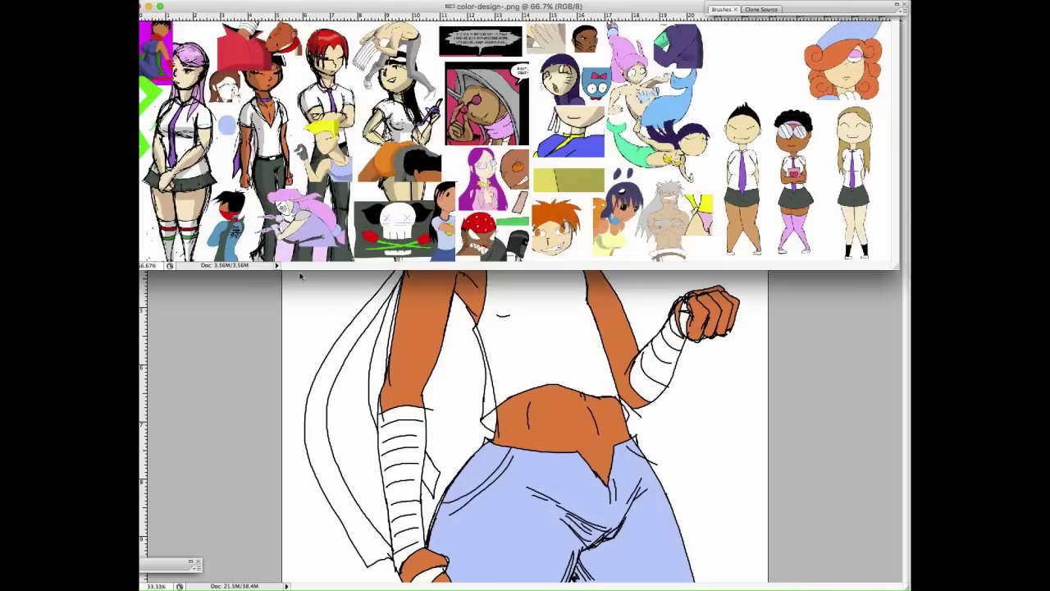
click(252, 390)
click(517, 201)
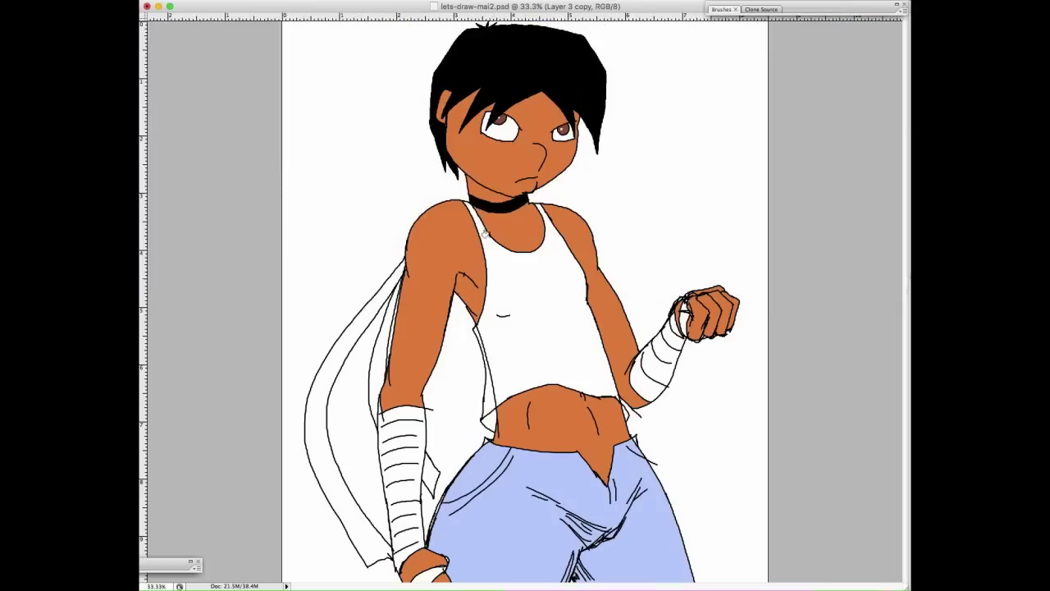
key(super+z)
Fill the neckband and its trailing ribbons with red from color-design-.png, and the tank top's inner hem gaps with black.
key(ctrl+Tab)
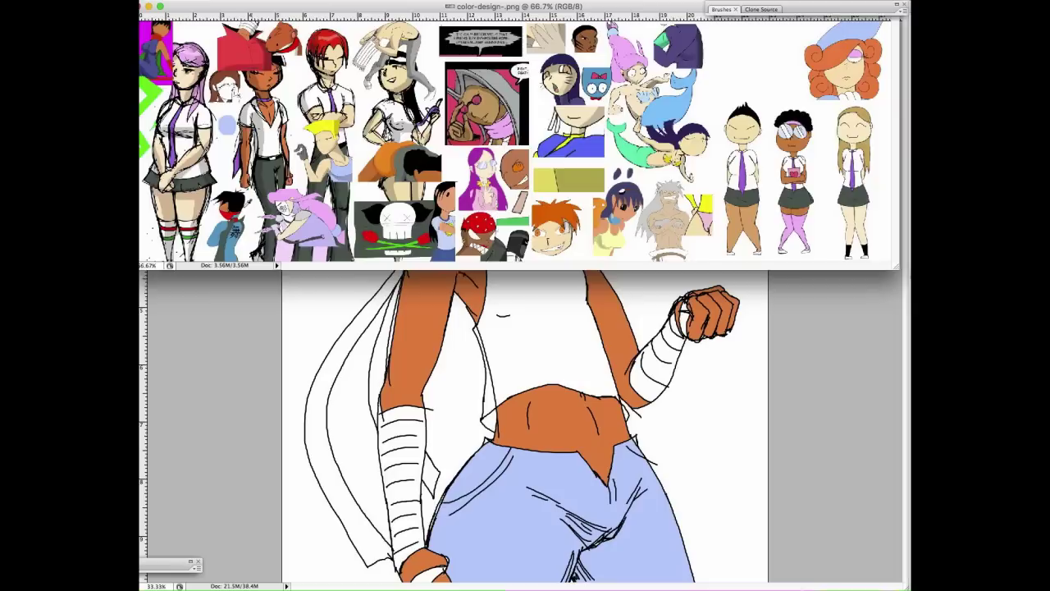
click(233, 305)
click(511, 201)
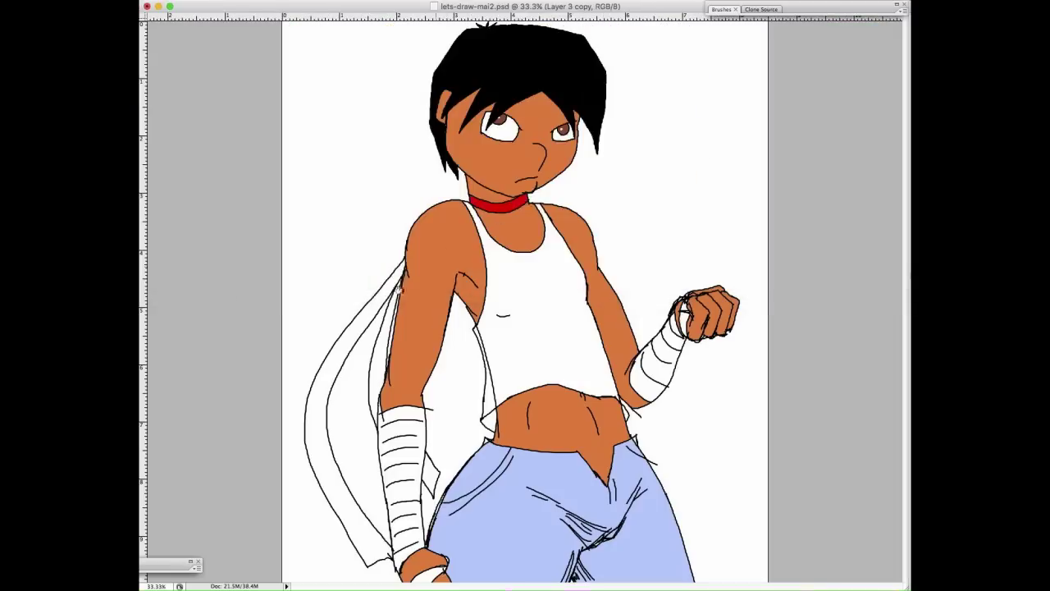
click(384, 320)
click(384, 322)
click(431, 474)
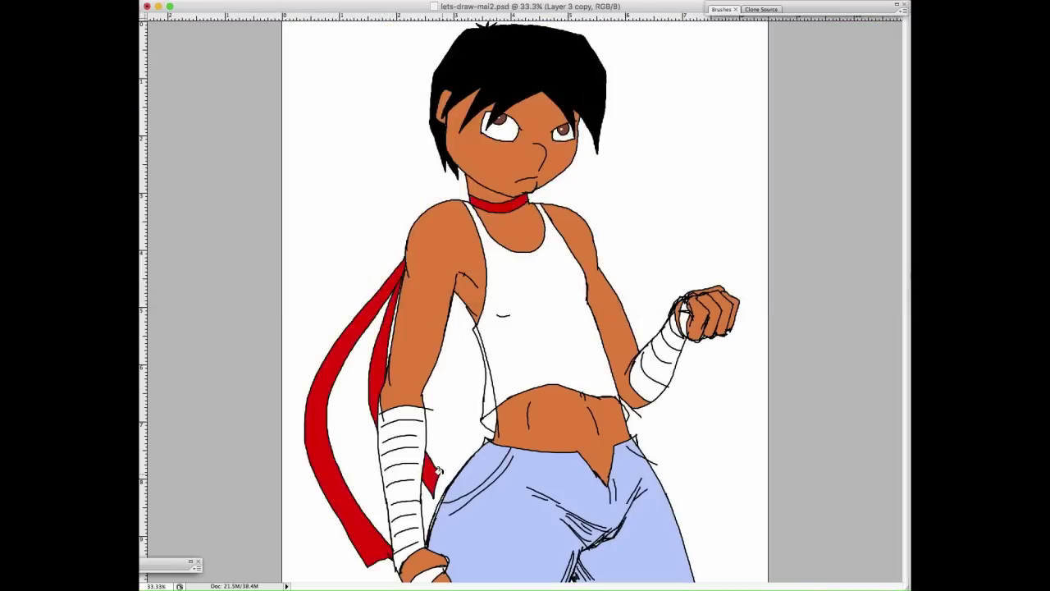
click(488, 419)
click(629, 410)
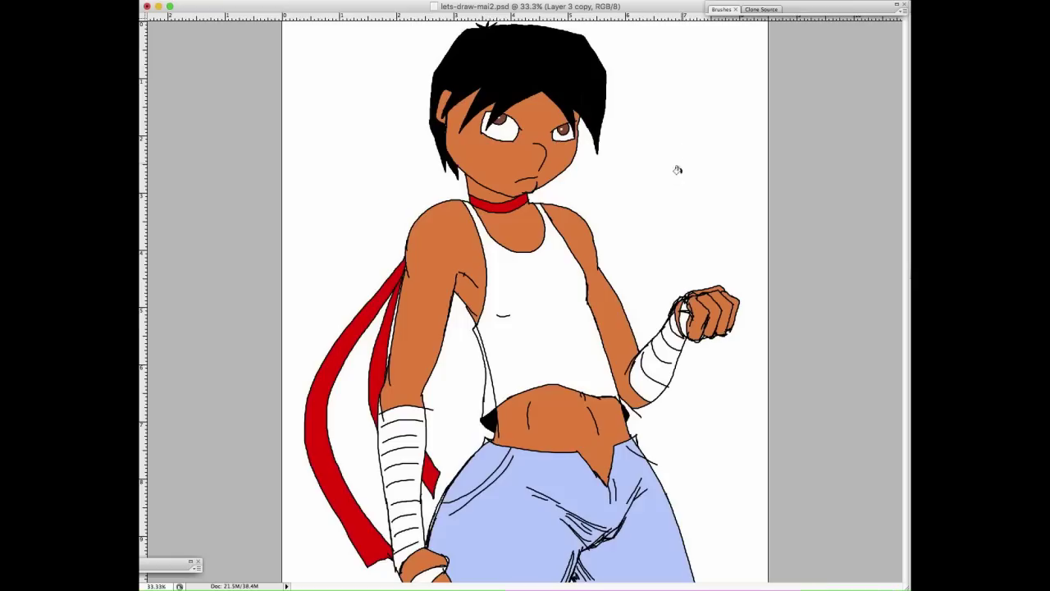
Erase the white background around the character to transparency, including the gaps beside the torso and between the ribbons.
key(e)
click(682, 192)
click(467, 342)
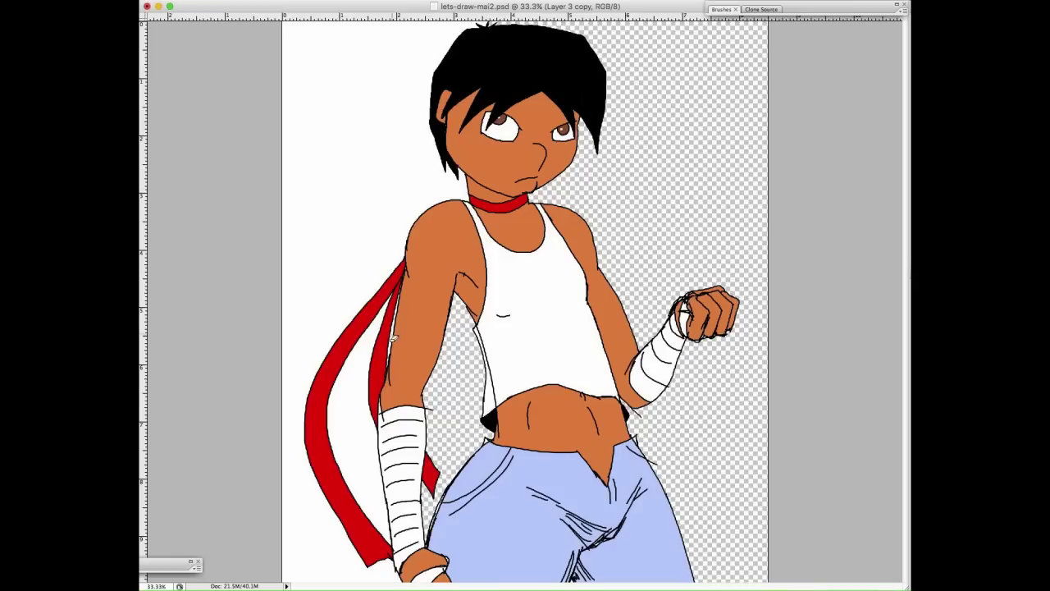
click(393, 338)
click(364, 346)
click(372, 291)
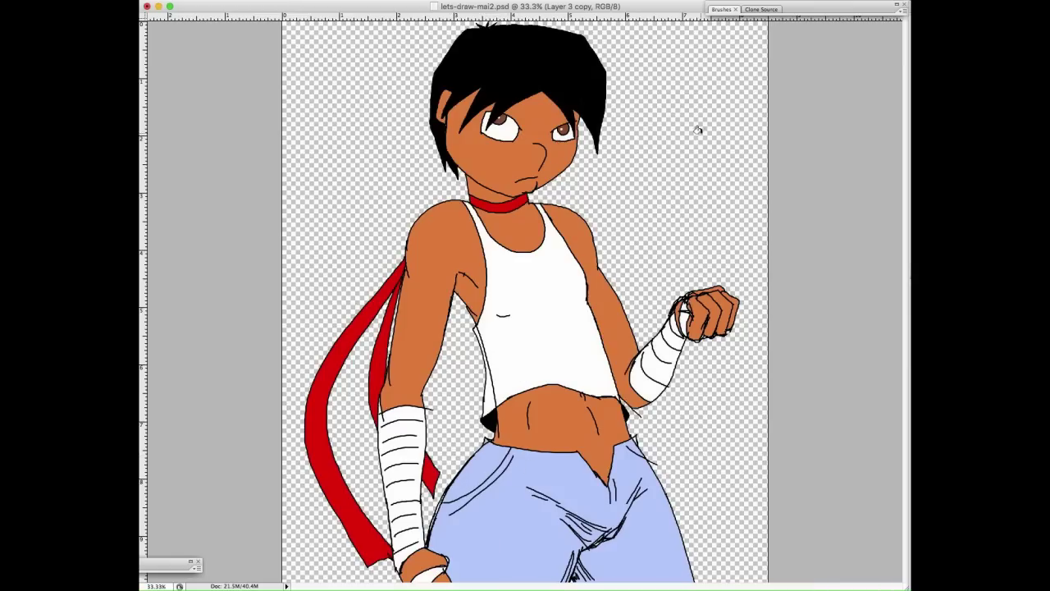
Lasso the shadow areas on the face, lowered arm, side of the tank top, midriff and outer trouser leg.
mouse_move(590, 146)
mouse_down()
mouse_move(546, 87)
mouse_move(559, 129)
mouse_move(526, 97)
mouse_move(488, 113)
mouse_move(491, 96)
mouse_move(456, 122)
mouse_move(463, 154)
mouse_move(493, 183)
mouse_move(526, 193)
mouse_move(445, 238)
mouse_move(397, 405)
mouse_move(407, 554)
mouse_up()
mouse_move(359, 588)
mouse_down()
mouse_move(327, 238)
mouse_move(471, 19)
mouse_move(624, 19)
mouse_up()
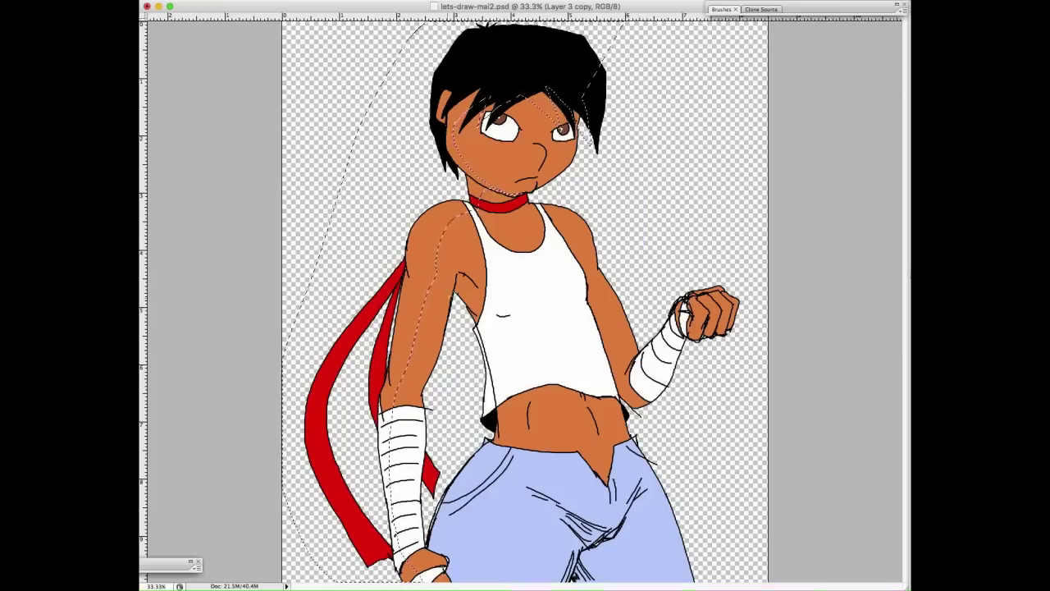
drag(455, 259, 484, 293)
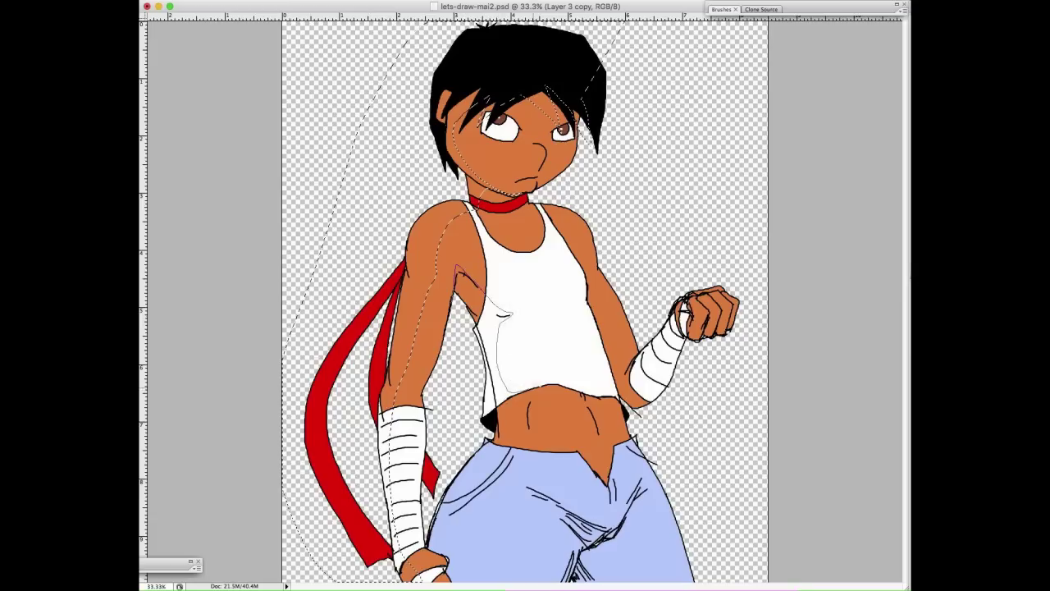
mouse_move(584, 391)
mouse_down()
mouse_move(626, 400)
mouse_move(541, 393)
mouse_move(515, 425)
mouse_move(514, 446)
mouse_up()
mouse_move(474, 495)
mouse_down()
mouse_move(465, 584)
mouse_move(444, 560)
mouse_up()
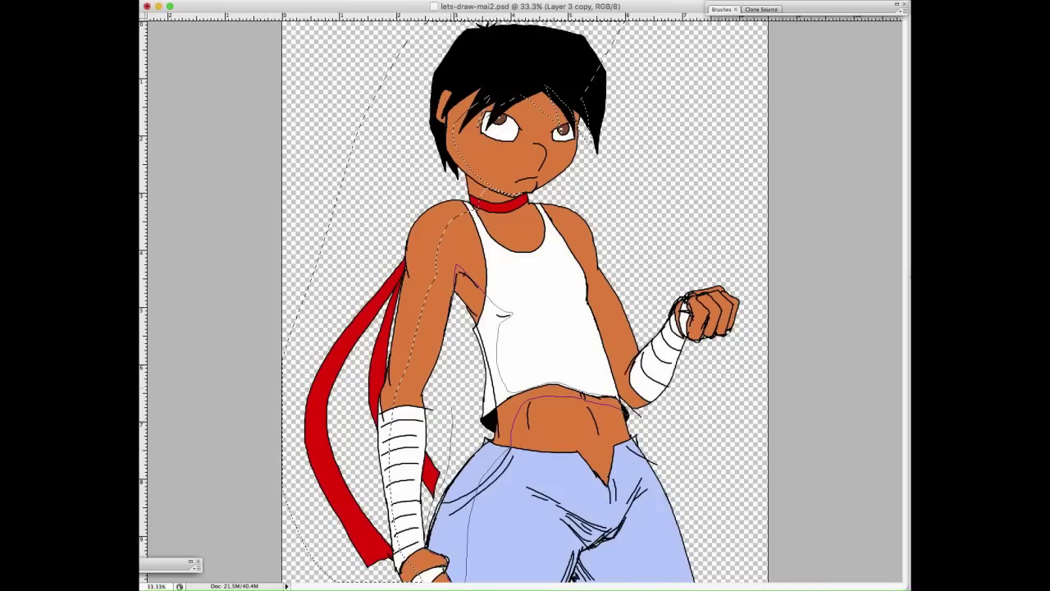
drag(452, 407, 455, 288)
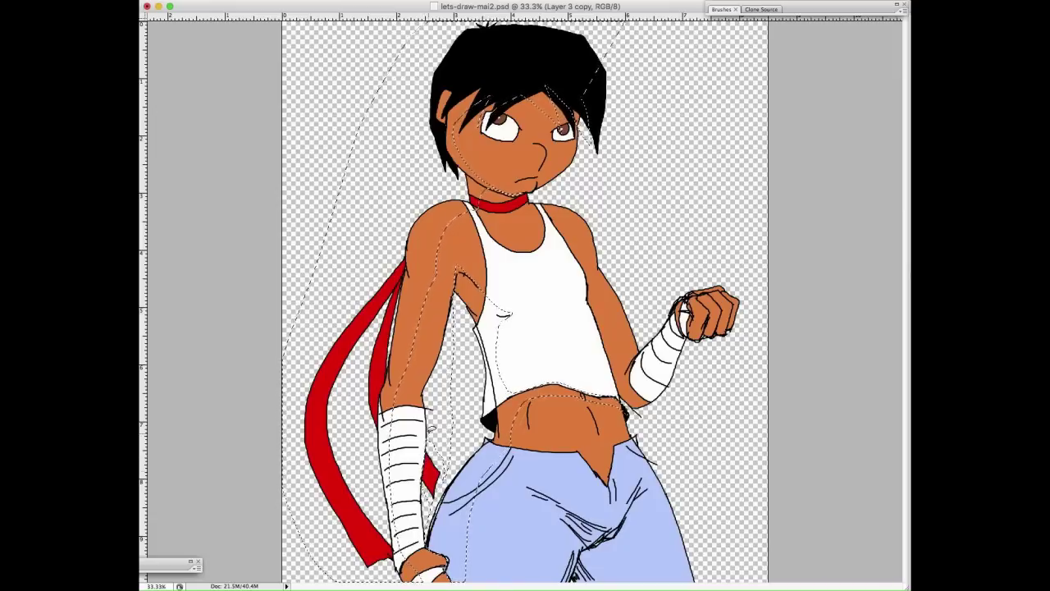
Add shadow areas on the chin, chest, trouser folds and raised arm to the selection, and shade all selected areas darker.
drag(536, 184, 522, 187)
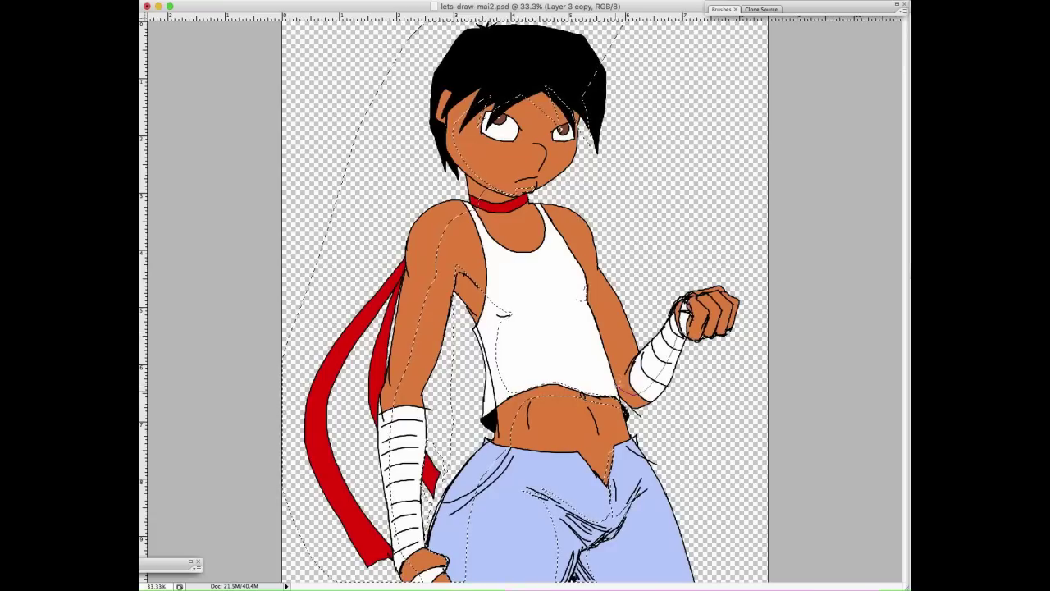
mouse_move(621, 391)
mouse_down()
mouse_move(660, 419)
mouse_move(736, 318)
mouse_move(702, 324)
mouse_move(688, 304)
mouse_move(680, 330)
mouse_move(702, 350)
mouse_move(724, 338)
mouse_up()
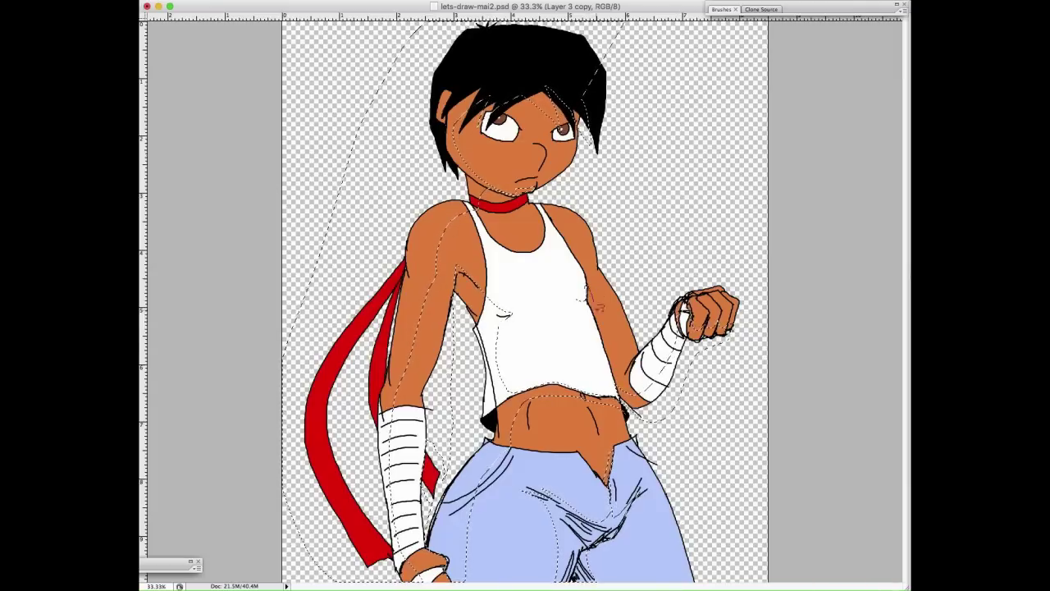
mouse_move(598, 305)
mouse_down()
mouse_move(640, 398)
mouse_move(620, 394)
mouse_move(590, 279)
mouse_up()
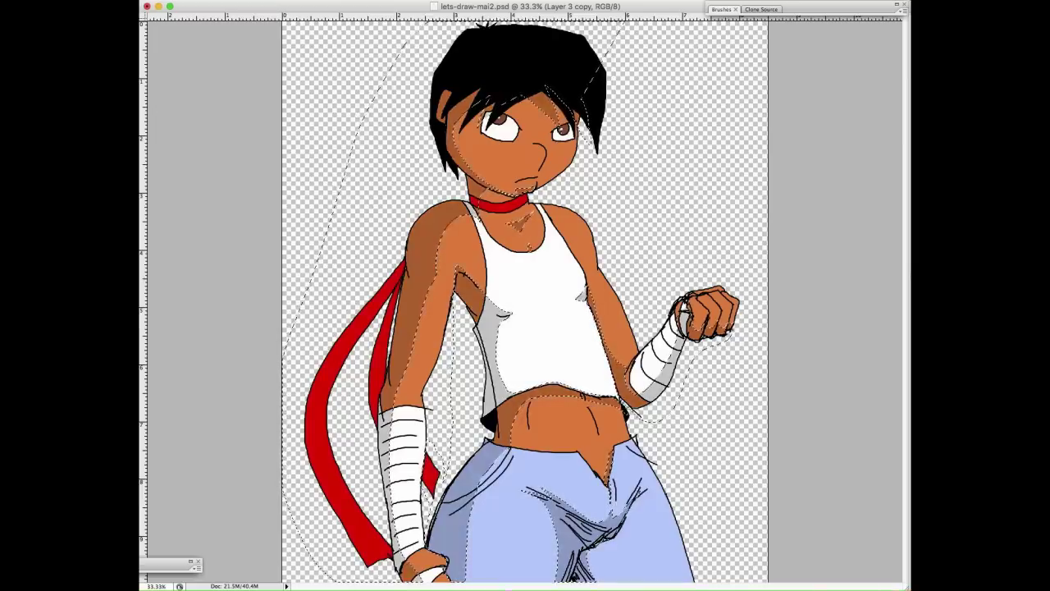
key(super+d)
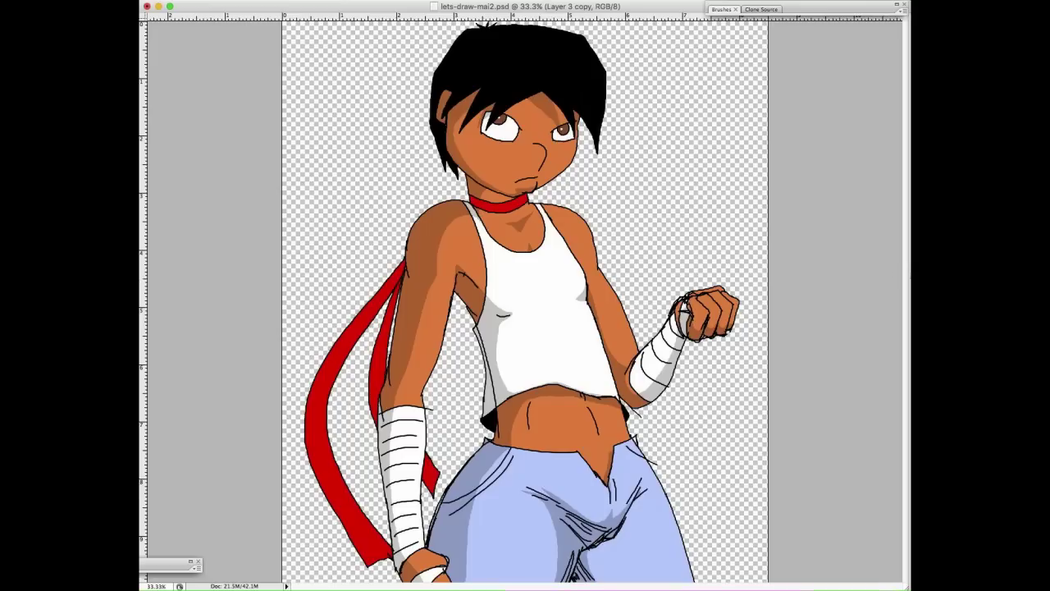
Save the shaded drawing in lets-draw-mai2.psd and fill the background behind the character with white.
key(super+e)
key(super+s)
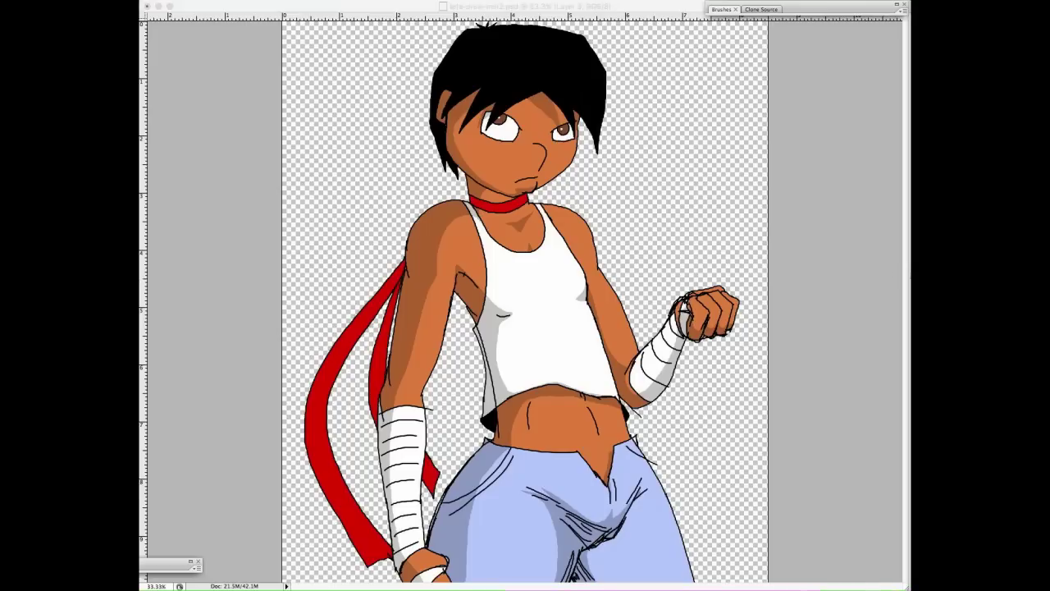
key(Return)
key(super+BackSpace)
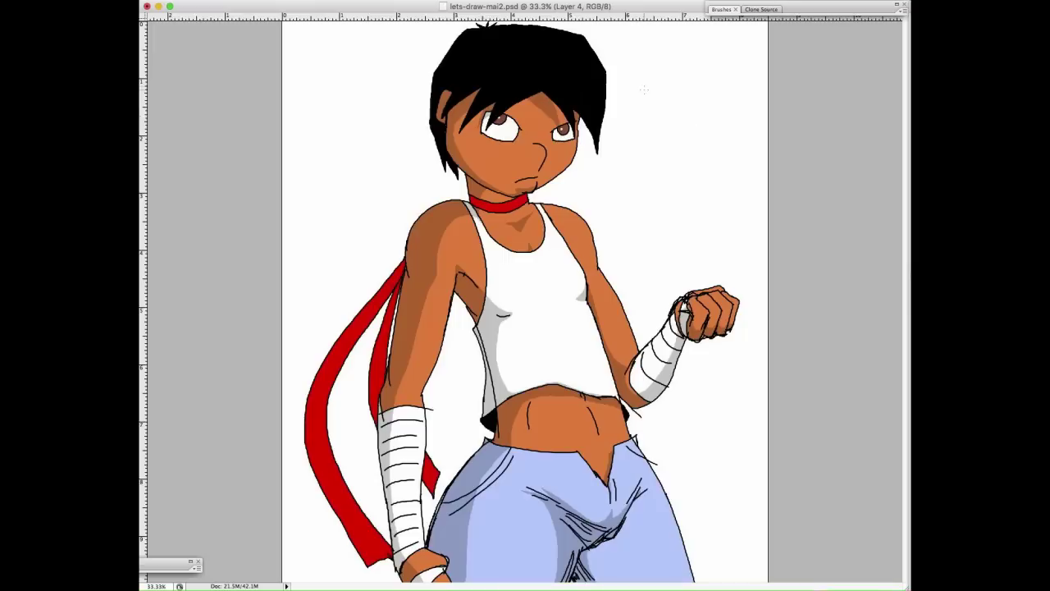
Handwrite "Ninja Girl Mai" in black beside the head, with a parenthesised alternate name and the artist's credit below.
mouse_move(641, 91)
mouse_down()
mouse_move(651, 96)
mouse_move(653, 69)
mouse_move(659, 96)
mouse_move(676, 107)
mouse_move(700, 99)
mouse_move(642, 132)
mouse_move(679, 134)
mouse_move(684, 145)
mouse_up()
mouse_move(637, 182)
mouse_down()
mouse_move(650, 171)
mouse_move(676, 182)
mouse_move(621, 228)
mouse_move(632, 205)
mouse_move(660, 223)
mouse_move(667, 211)
mouse_move(685, 220)
mouse_move(719, 210)
mouse_move(727, 222)
mouse_up()
click(677, 167)
mouse_move(634, 246)
mouse_down()
mouse_move(634, 256)
mouse_move(633, 236)
mouse_move(647, 258)
mouse_up()
drag(650, 250, 643, 269)
drag(674, 237, 676, 254)
drag(663, 246, 737, 257)
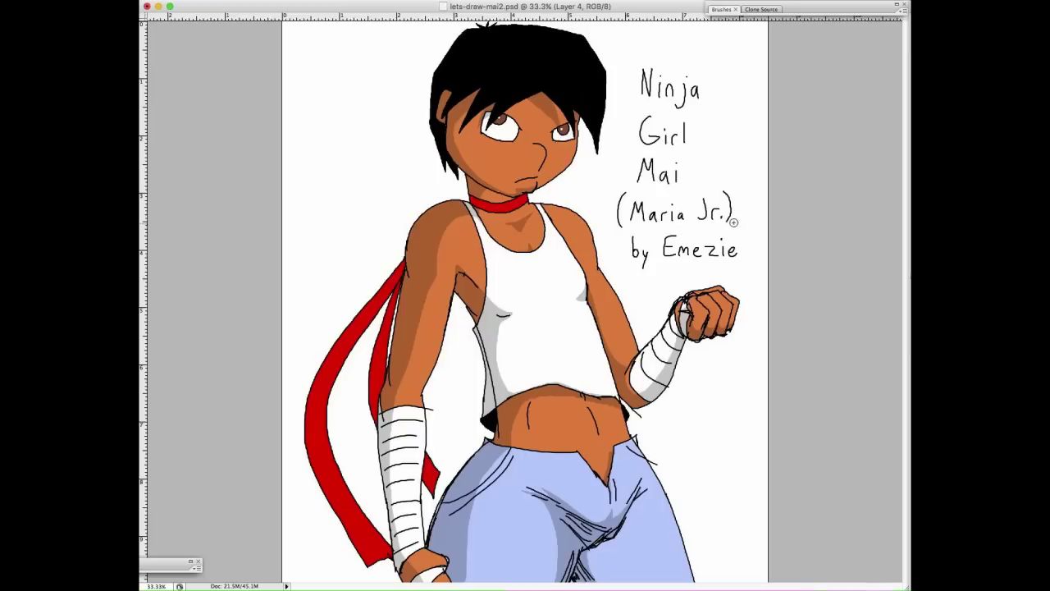
Delete the parenthesised name line from the handwritten title and save the drawing.
mouse_move(733, 221)
mouse_down()
mouse_move(614, 222)
mouse_move(732, 204)
mouse_up()
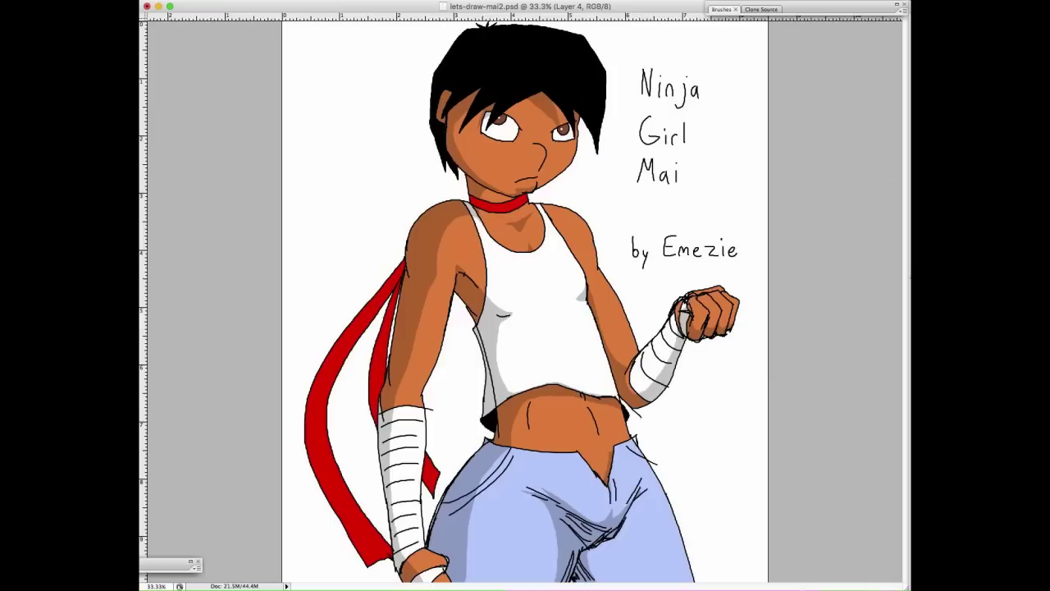
key(super+s)
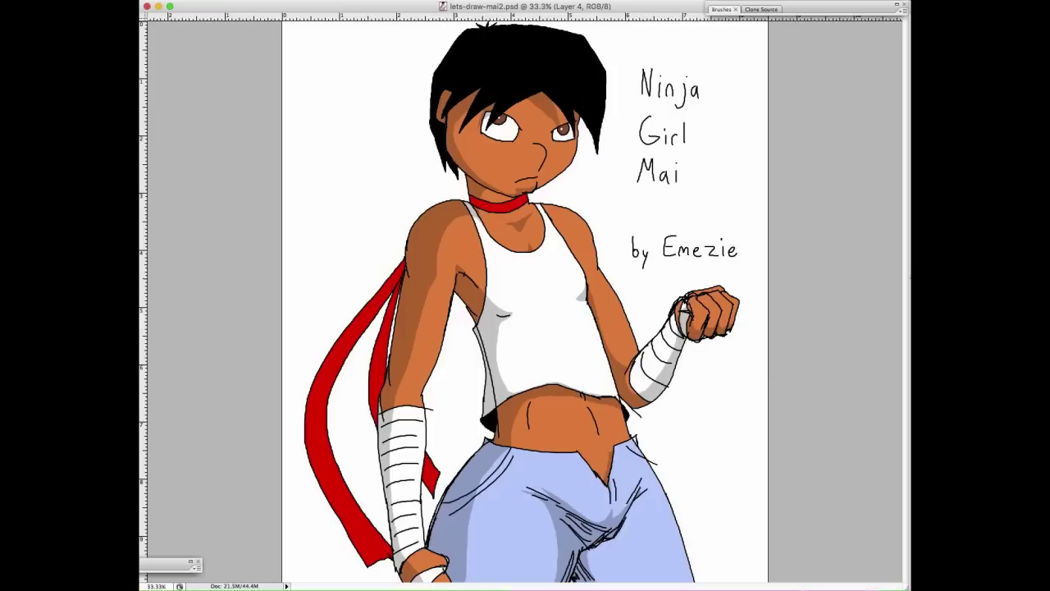